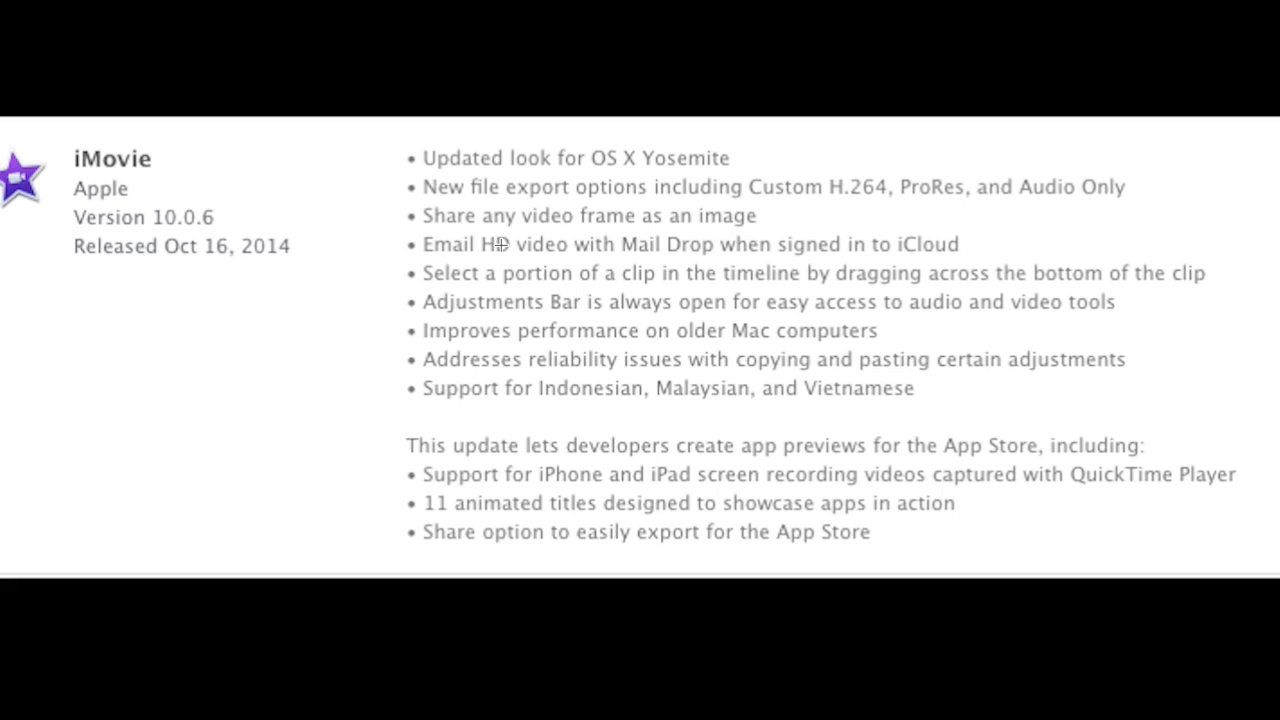
# Clear the release-notes screenshot windows off the desktop and switch to iMovie
pyautogui.moveTo(540, 1)
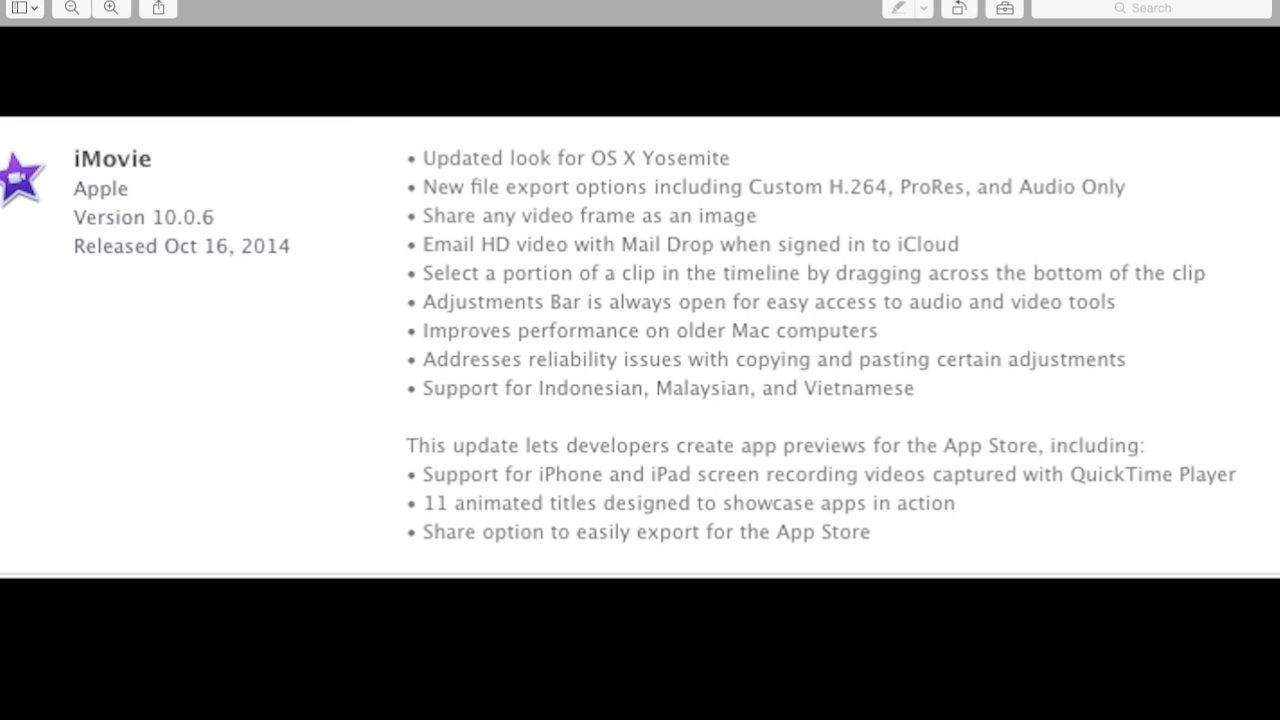
pyautogui.click(52, 1)
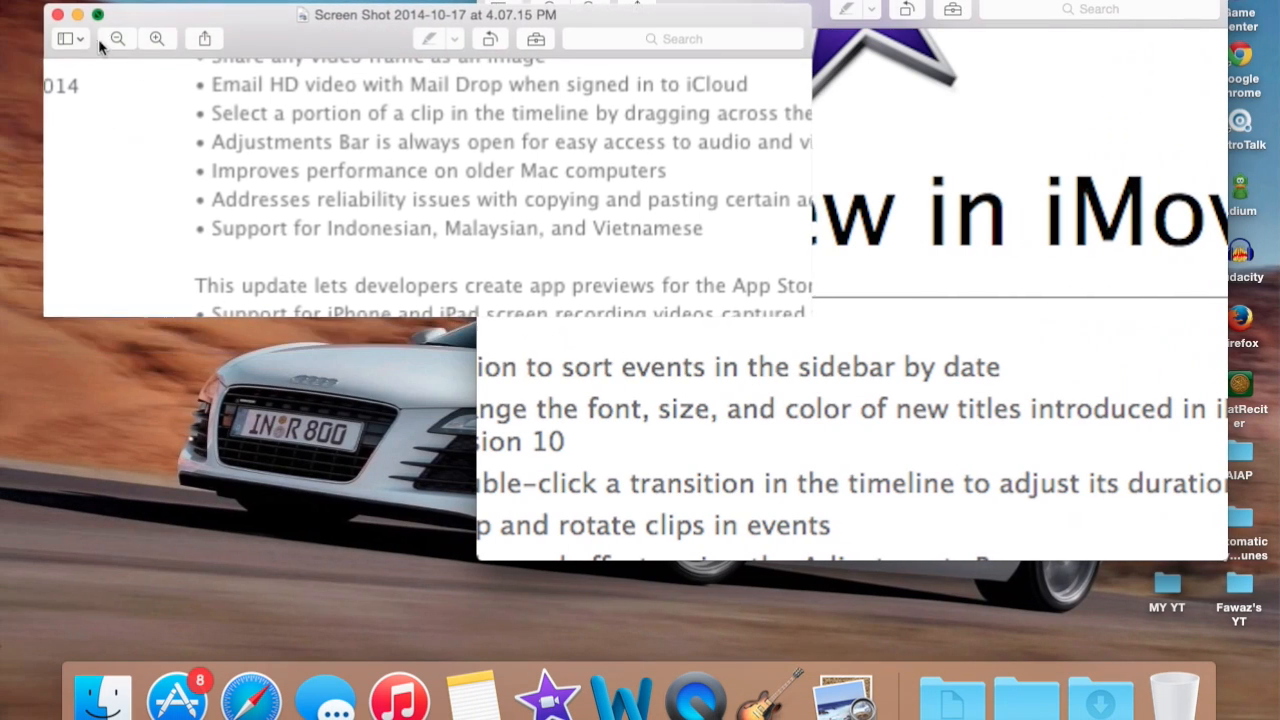
pyautogui.click(78, 15)
pyautogui.moveTo(578, 14); pyautogui.dragTo(1084, 36)
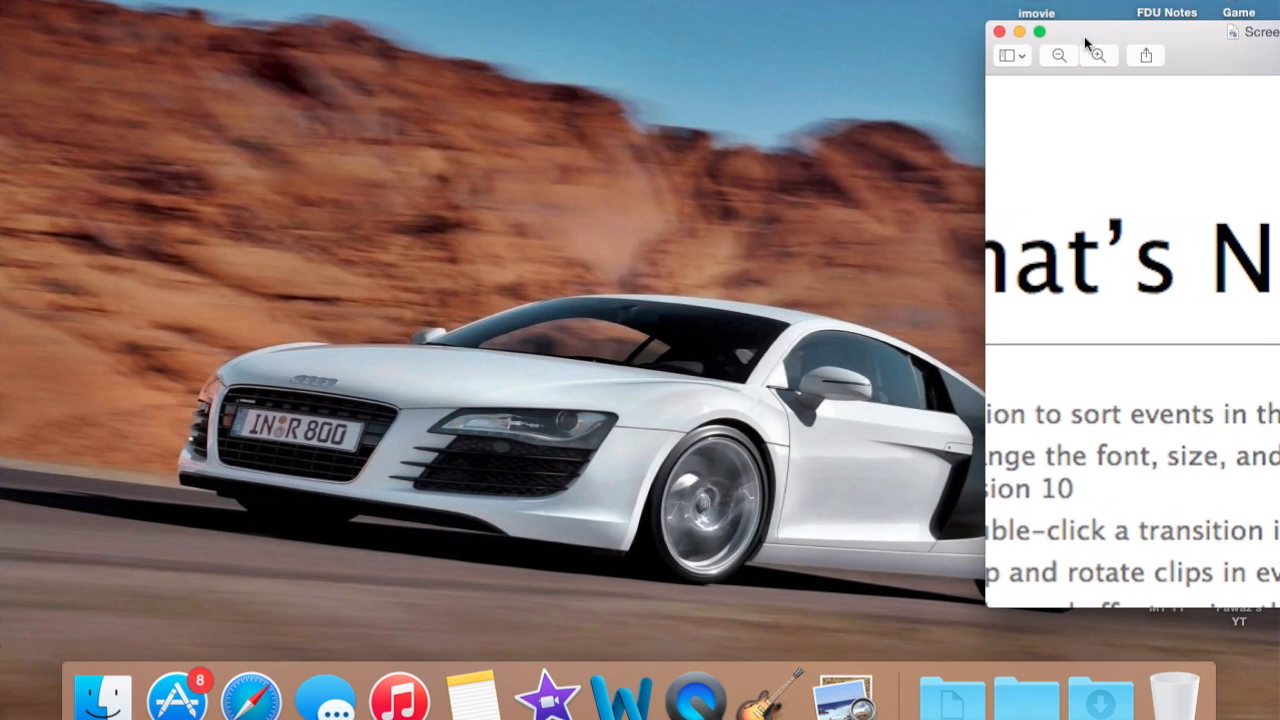
pyautogui.click(547, 695)
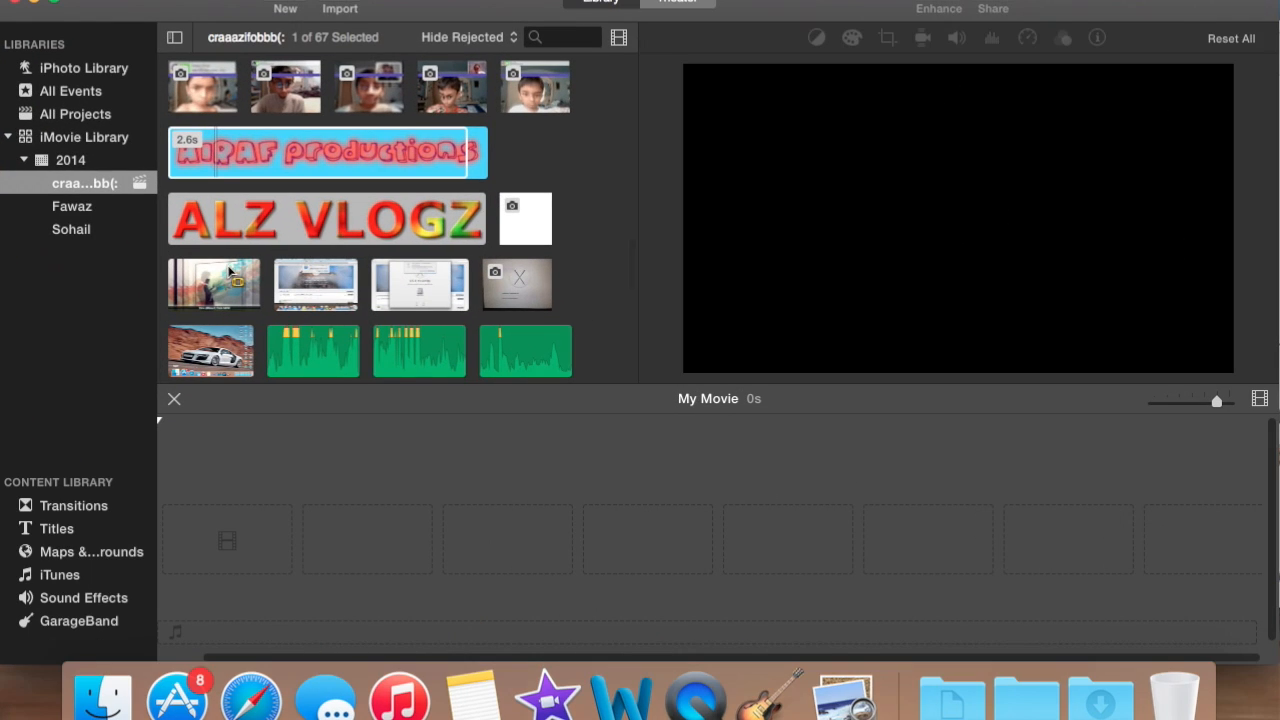
# Close the open My Movie project and look through All Events and All Projects
pyautogui.click(174, 399)
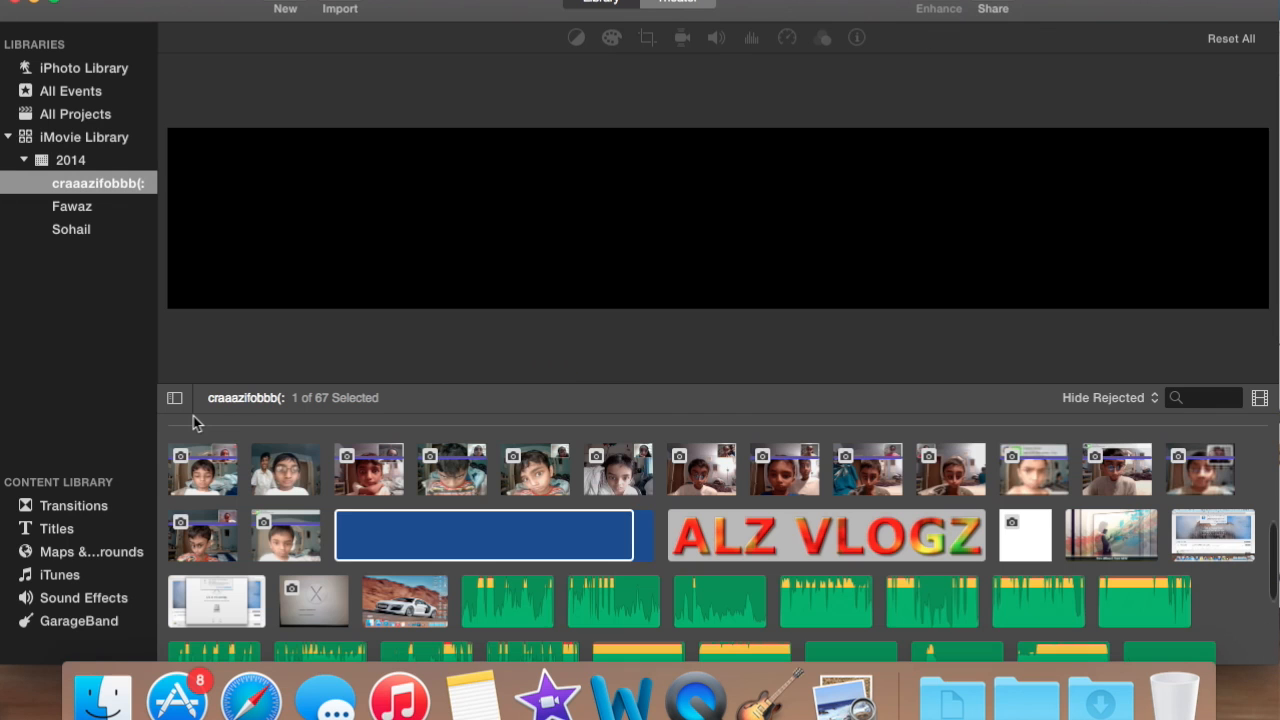
pyautogui.click(80, 93)
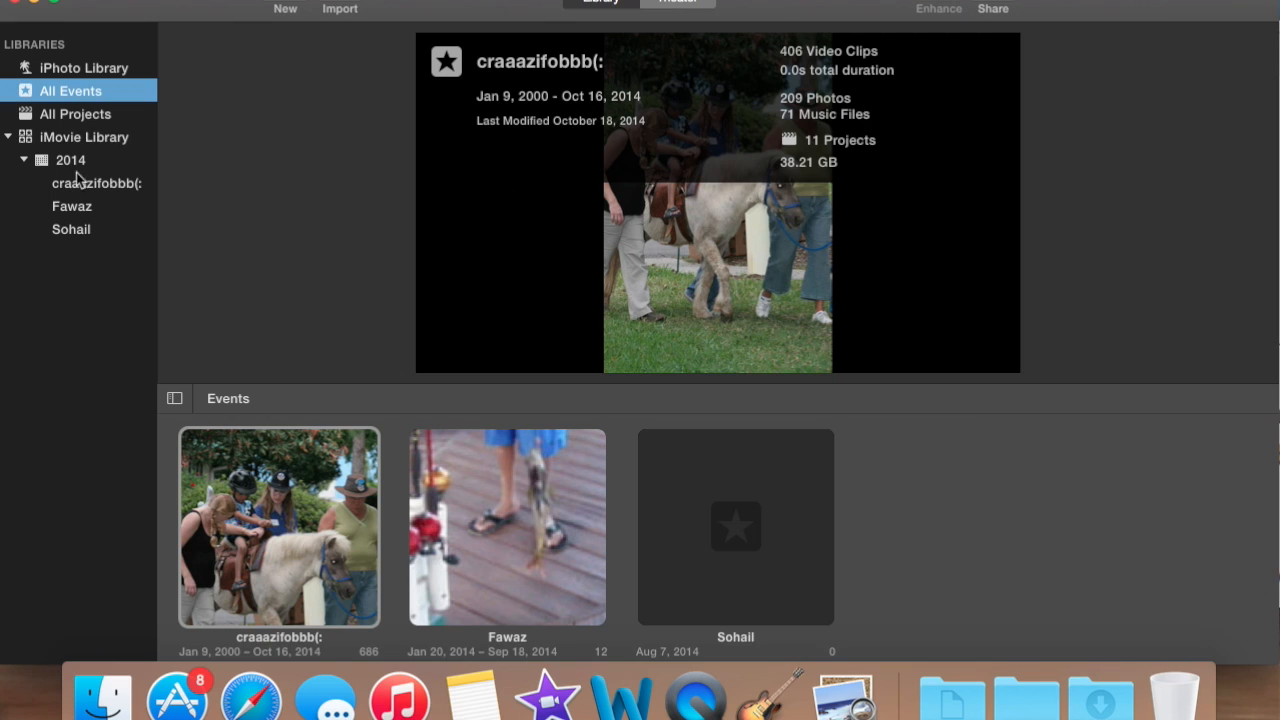
pyautogui.click(106, 120)
pyautogui.scroll(-5, 303, 538)
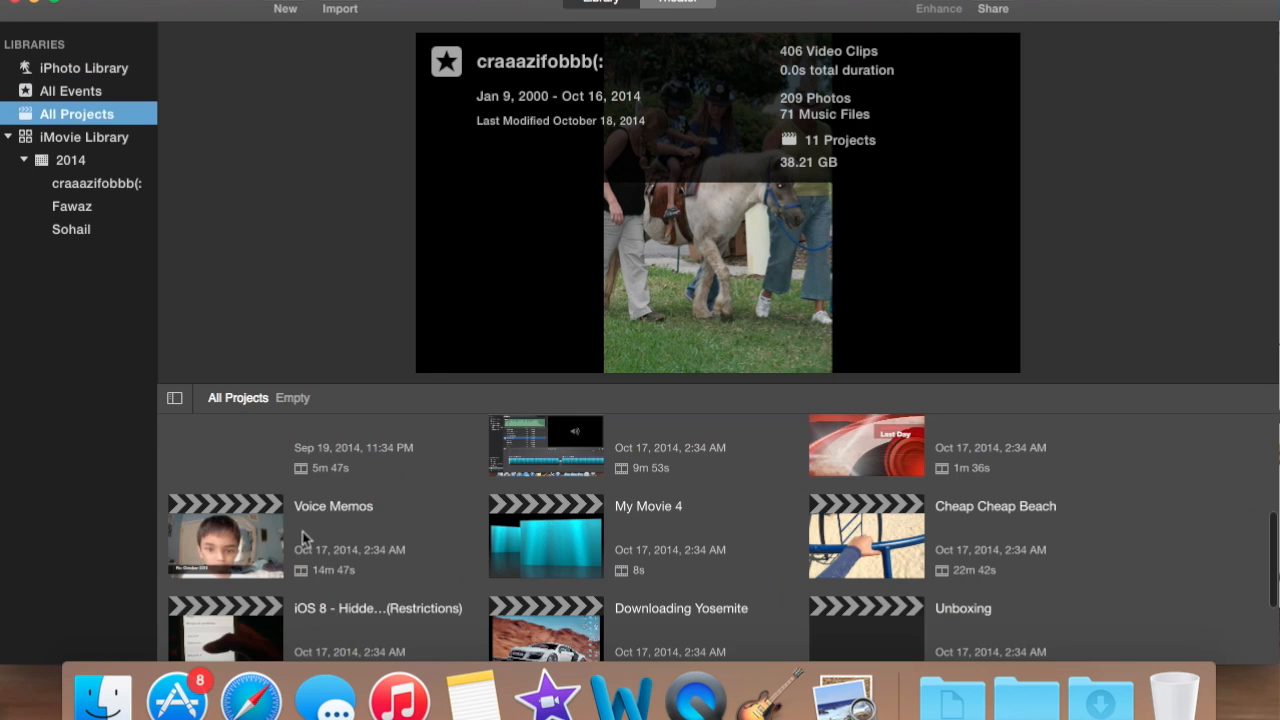
pyautogui.scroll(-3, 303, 538)
pyautogui.scroll(8, 303, 536)
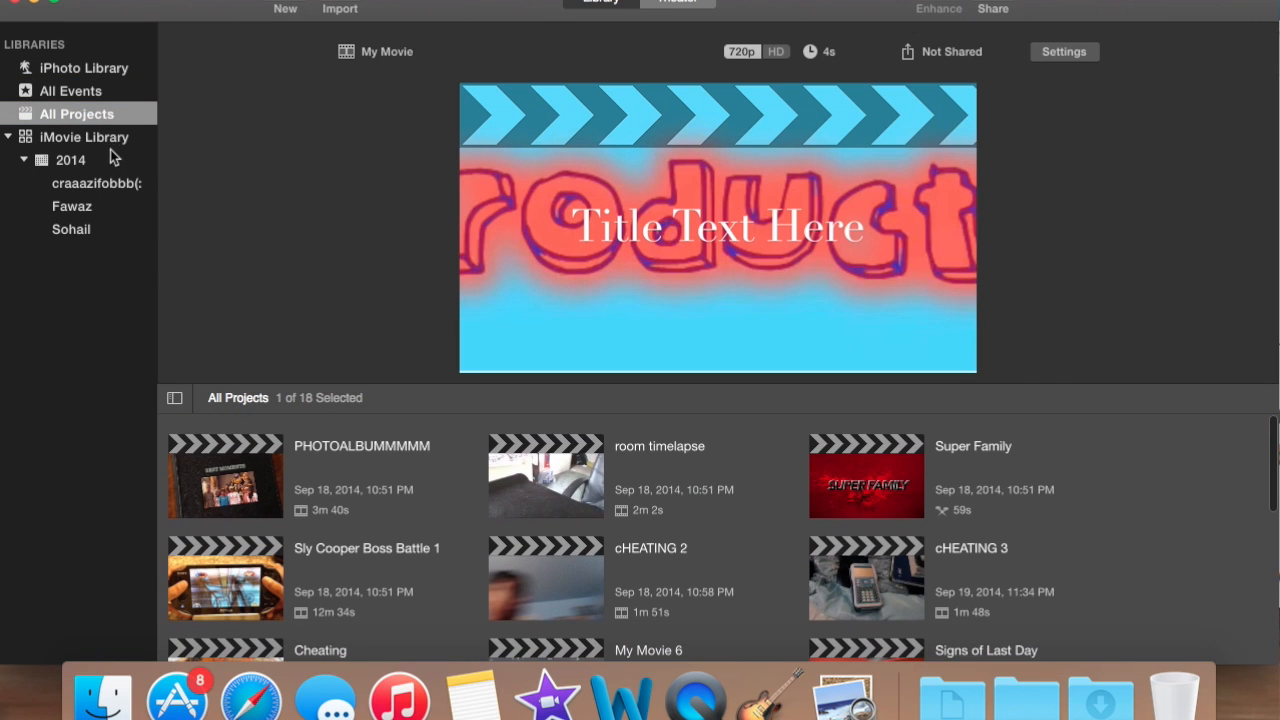
# Look through the projects and clips grouped under 2014 in the iMovie Library
pyautogui.click(72, 161)
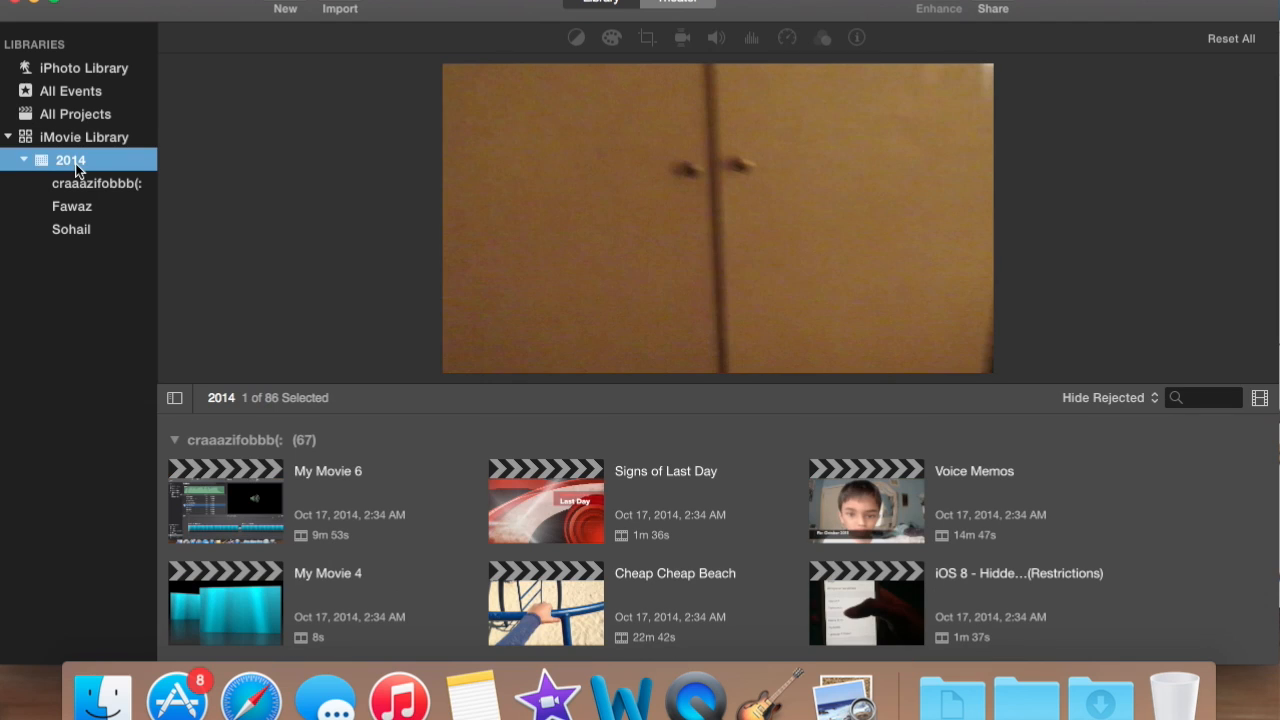
pyautogui.scroll(-15, 303, 563)
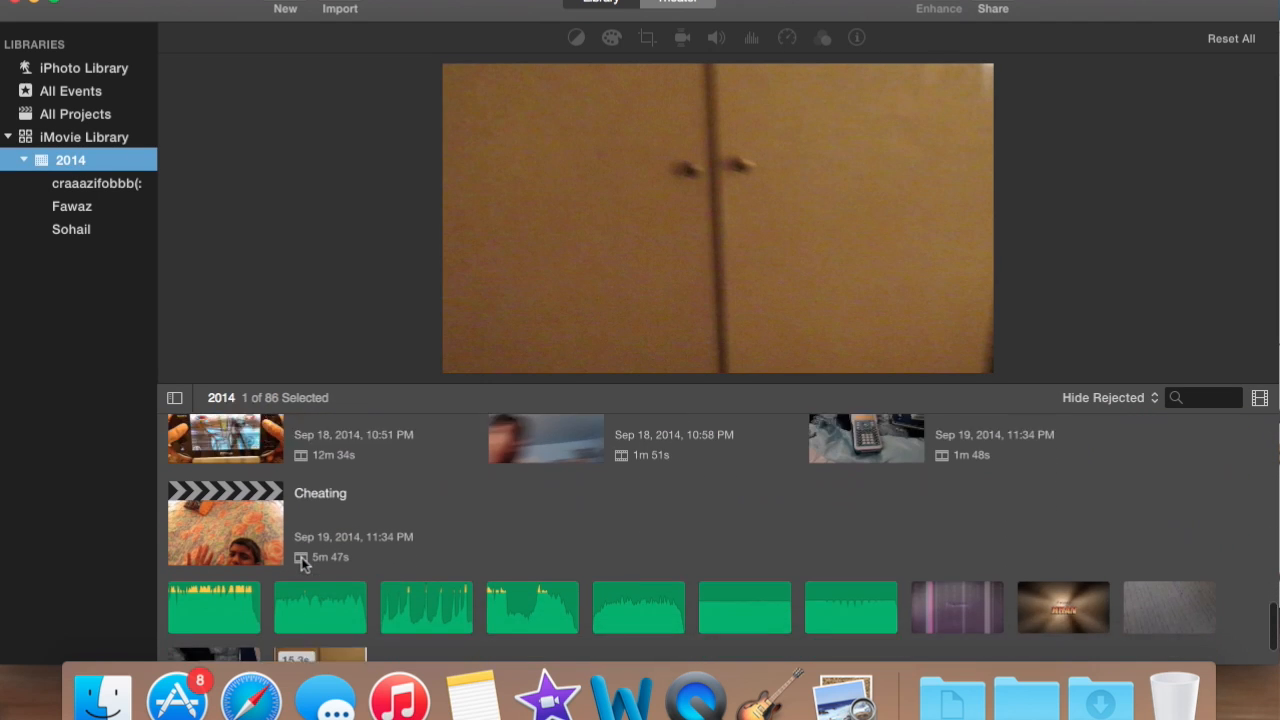
pyautogui.scroll(15, 303, 563)
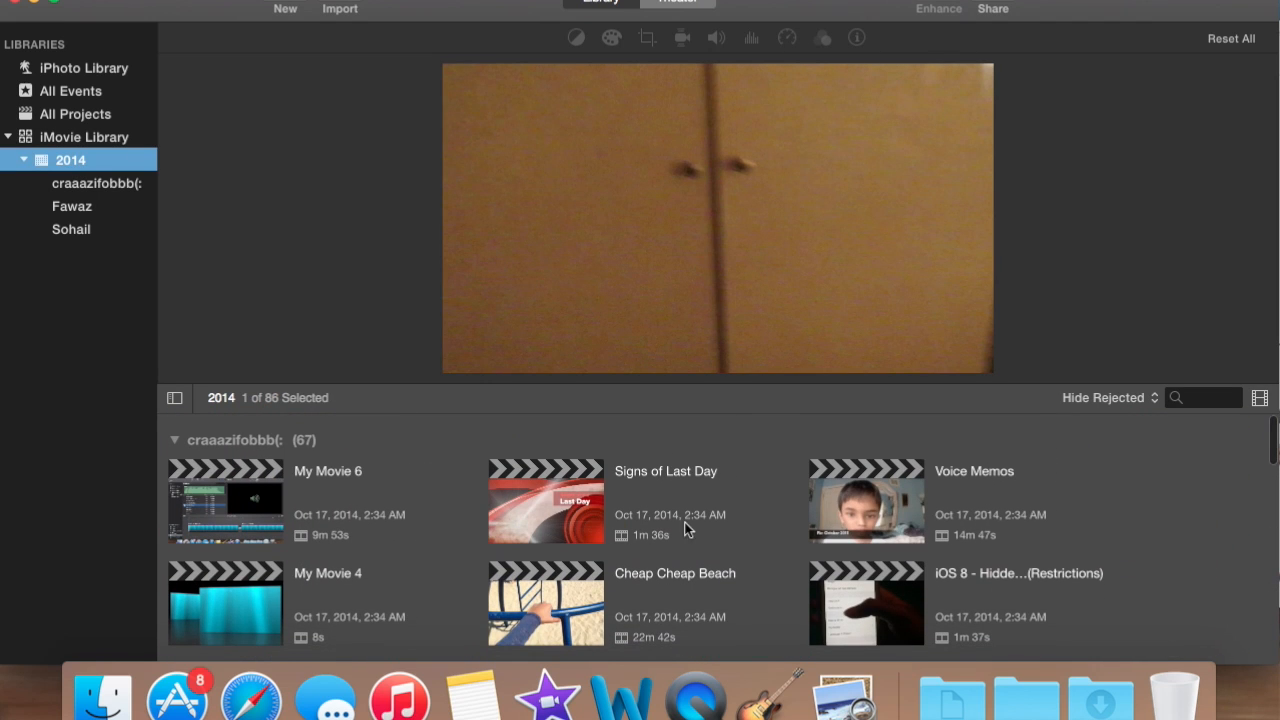
pyautogui.scroll(-15, 300, 490)
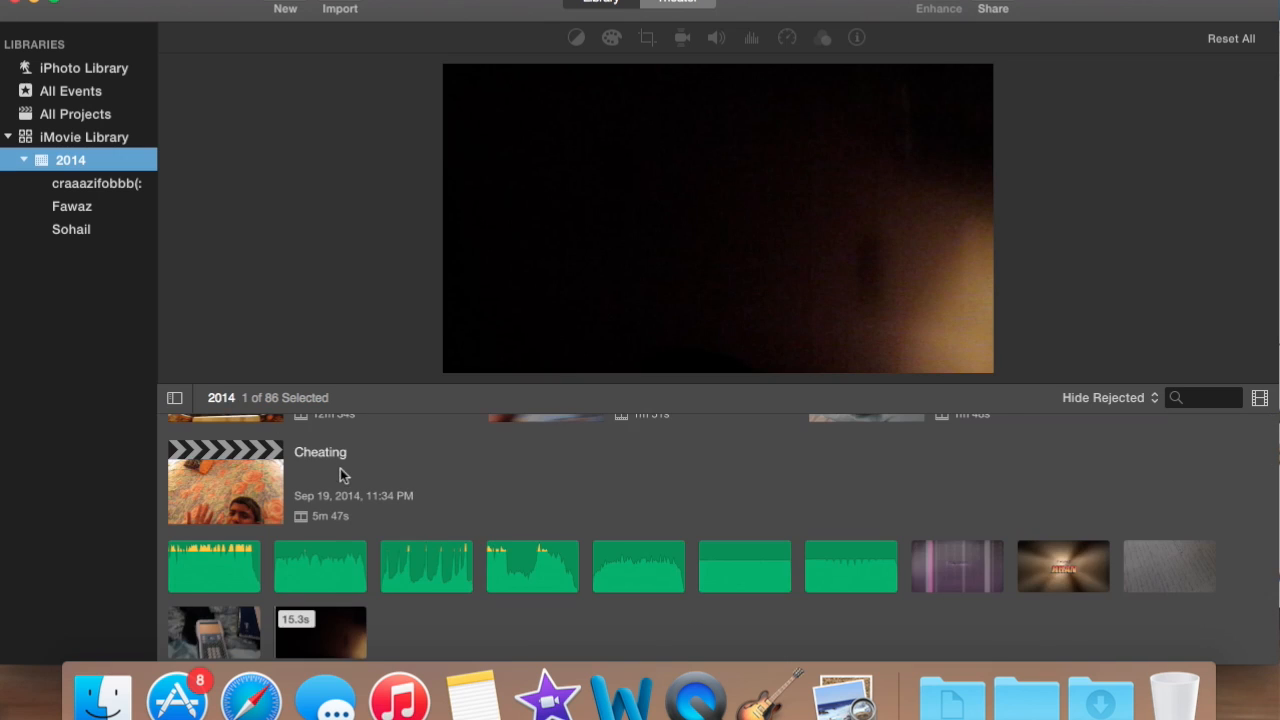
pyautogui.scroll(4, 340, 468)
pyautogui.scroll(4, 340, 468)
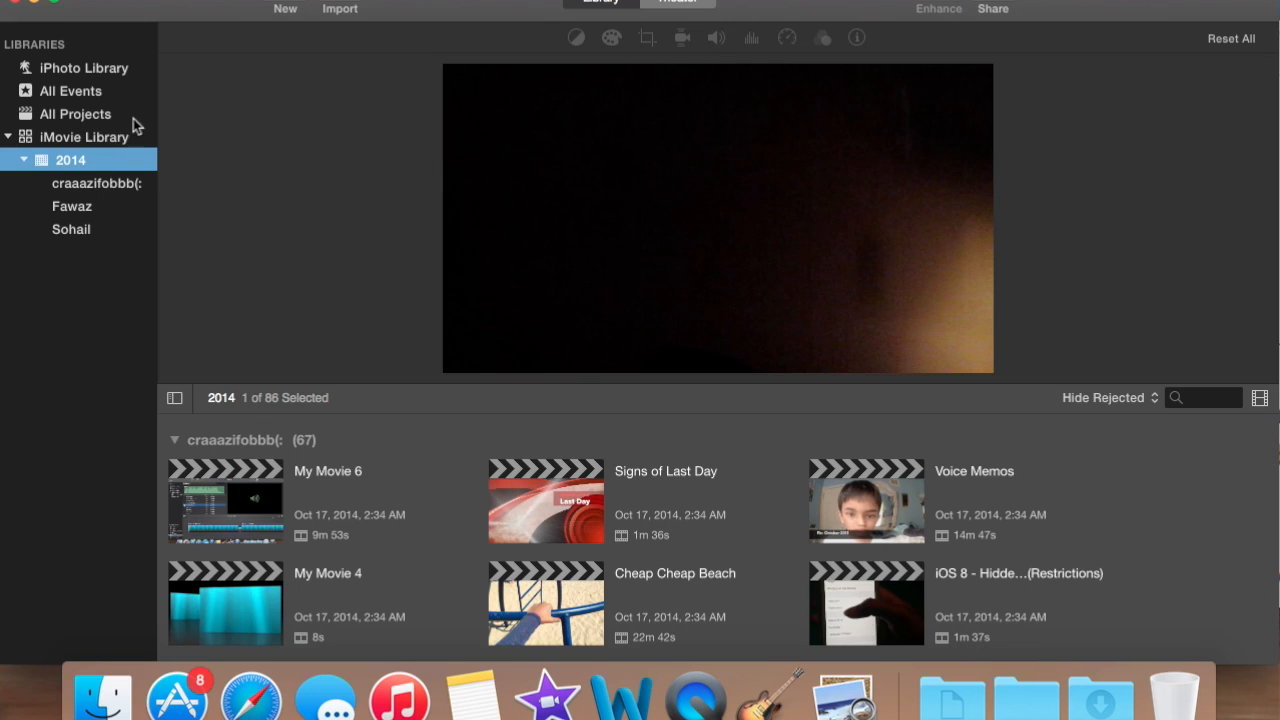
pyautogui.click(1199, 401)
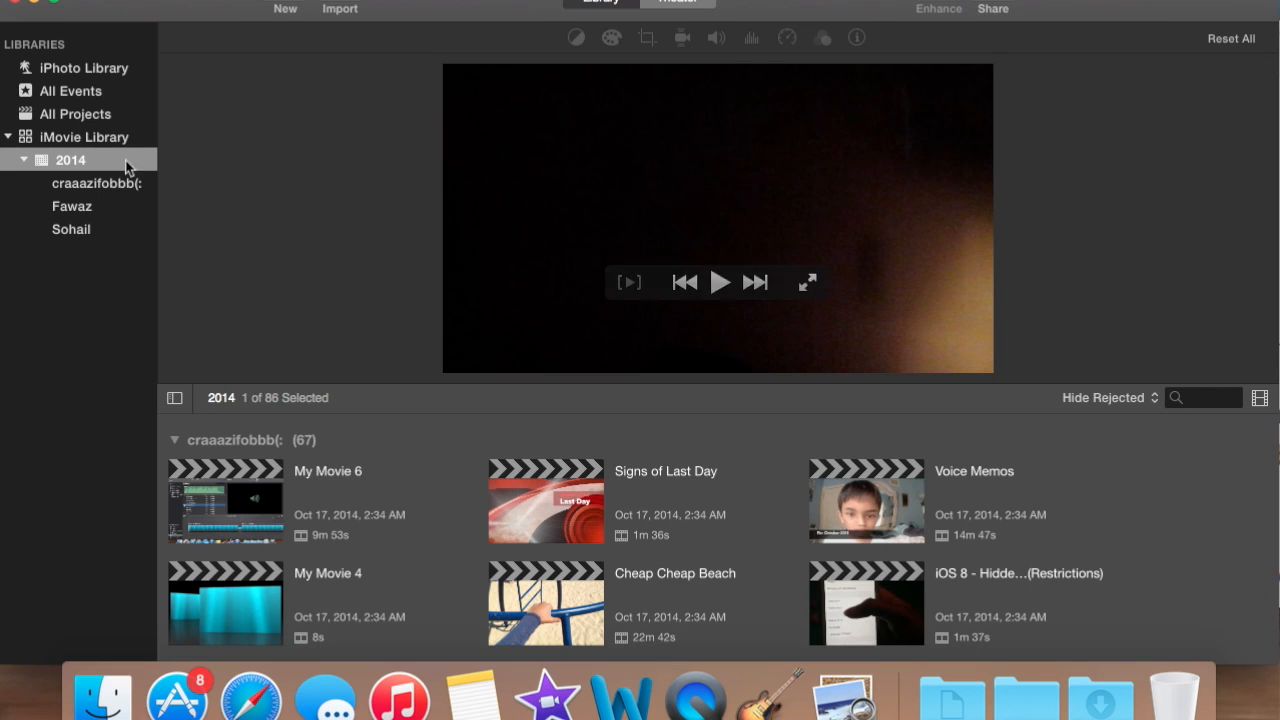
# Open the craaazifobbb(: event from All Events and select its AIRAF productions clip
pyautogui.click(84, 92)
pyautogui.doubleClick(300, 543)
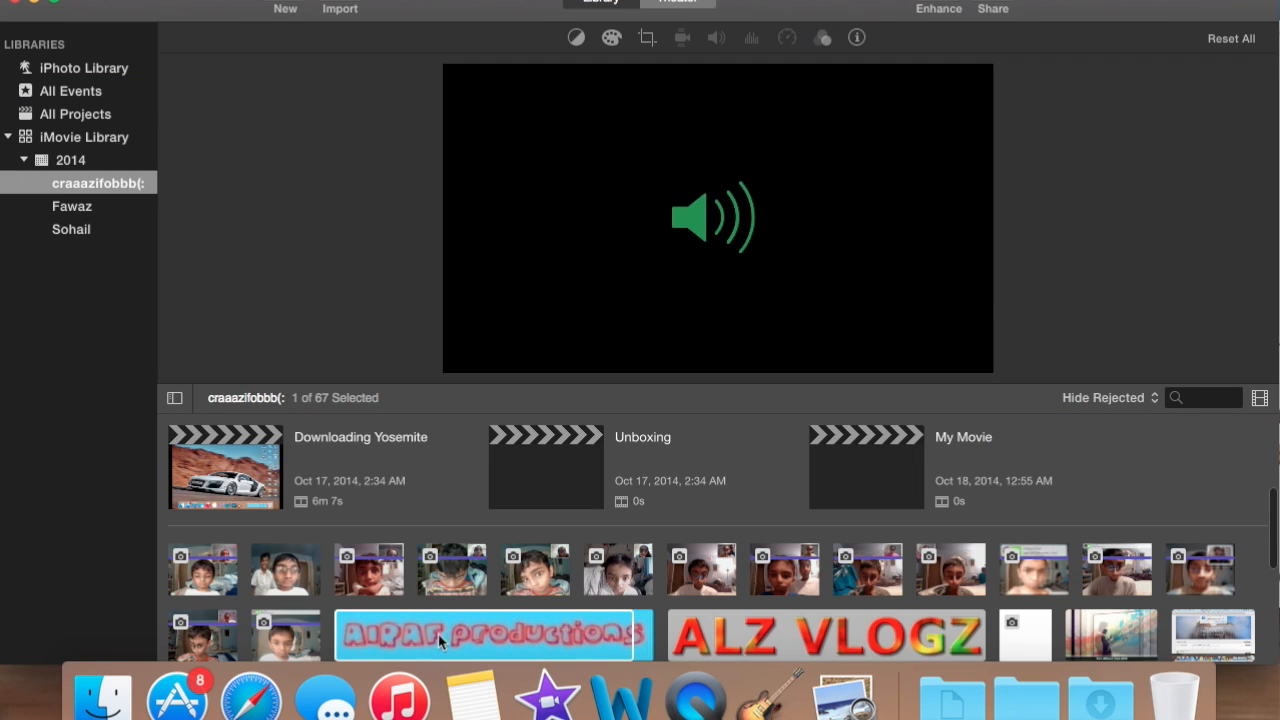
pyautogui.click(442, 632)
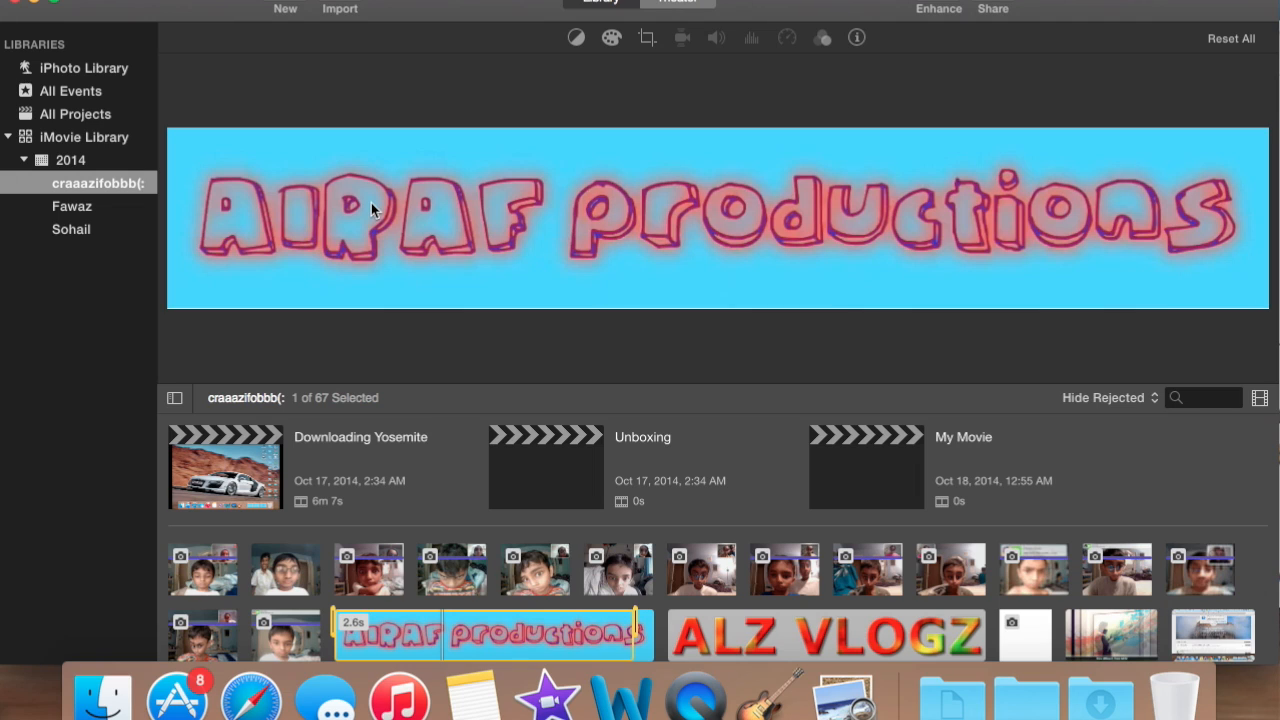
pyautogui.moveTo(438, 190)
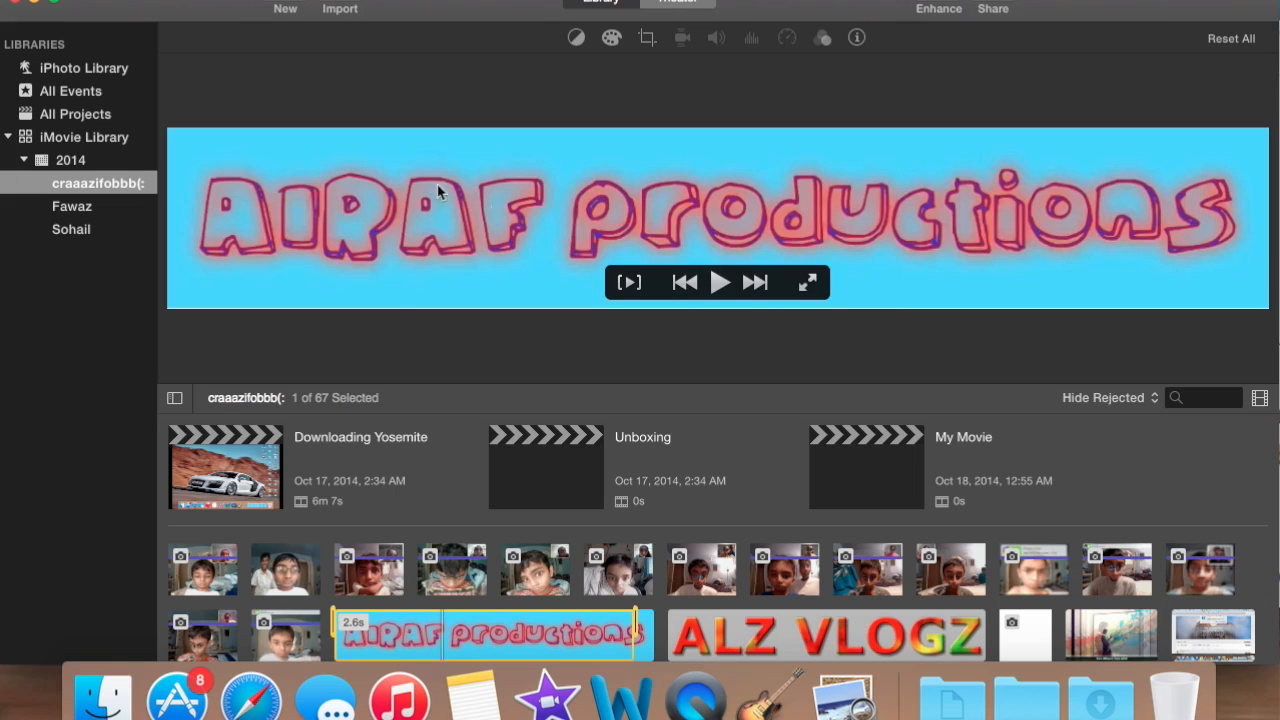
# Try cropping the AIRAF productions clip to the word AIRAF, and cancel the crop
pyautogui.click(652, 35)
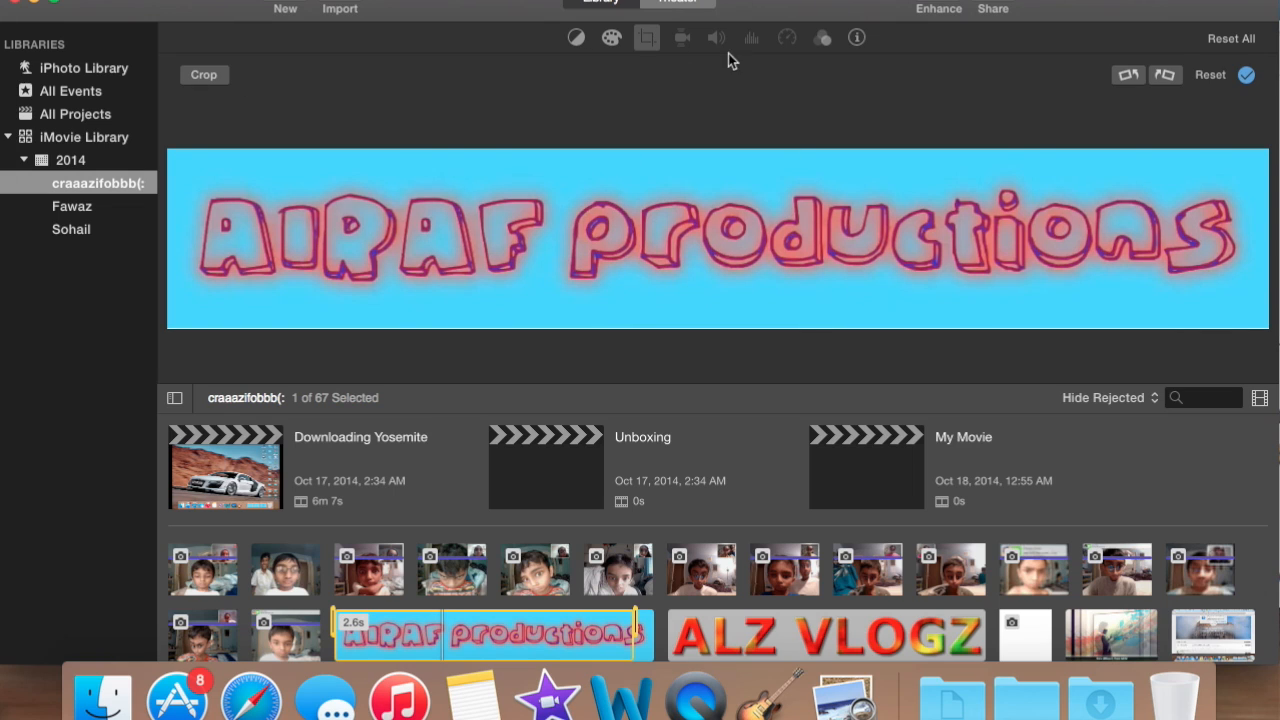
pyautogui.click(207, 77)
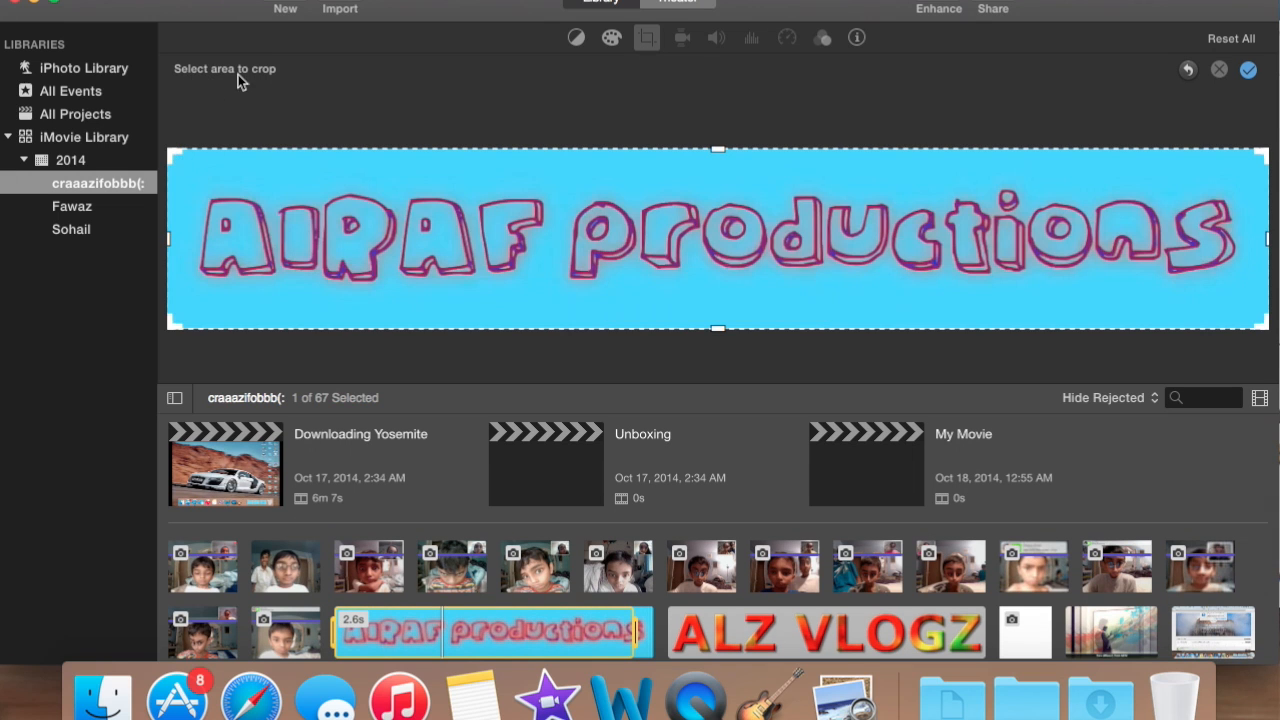
pyautogui.moveTo(172, 152); pyautogui.dragTo(916, 217)
pyautogui.moveTo(1042, 257); pyautogui.dragTo(327, 229)
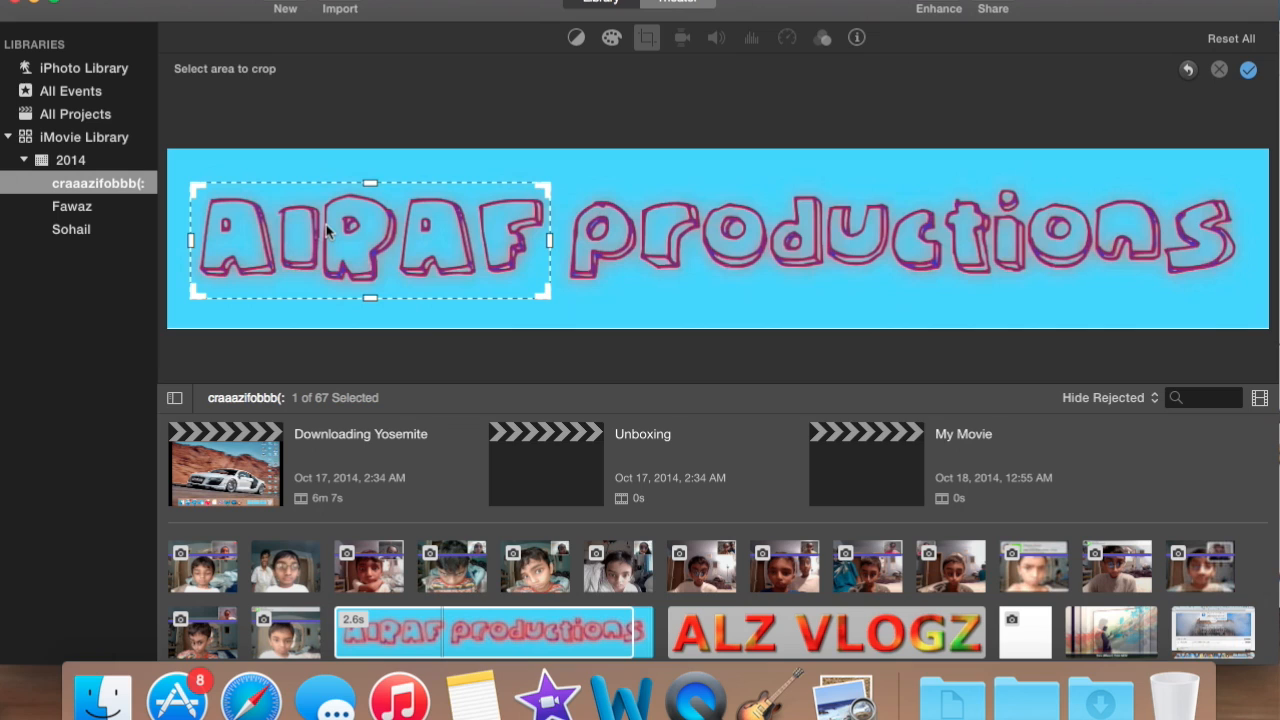
pyautogui.click(1220, 70)
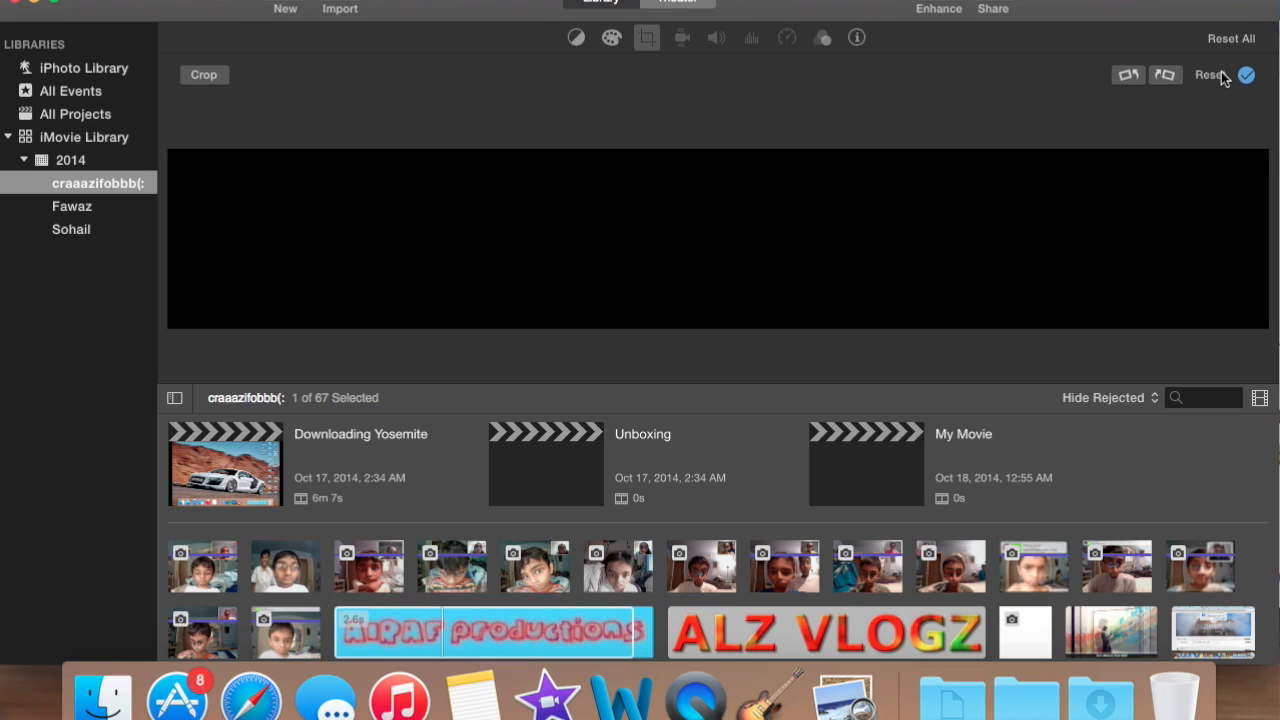
# Examine the color correction, color balance and video effect controls for the AIRAF productions clip
pyautogui.click(617, 43)
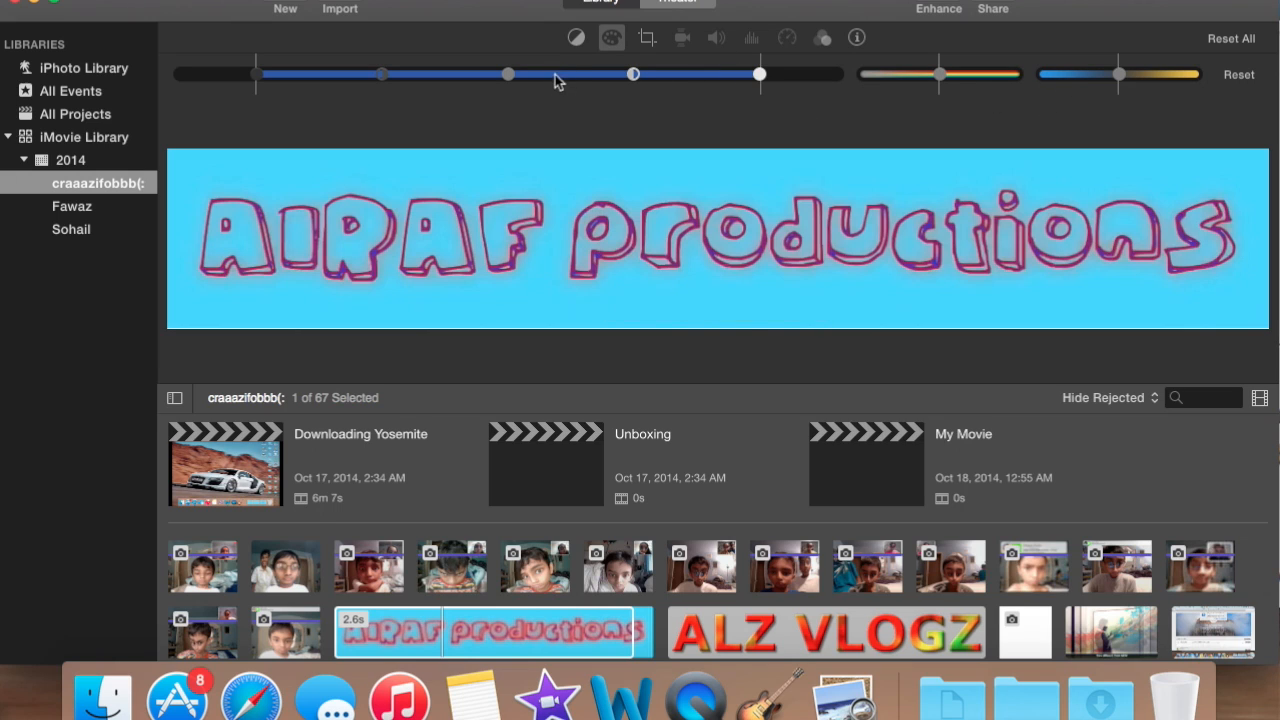
pyautogui.click(577, 38)
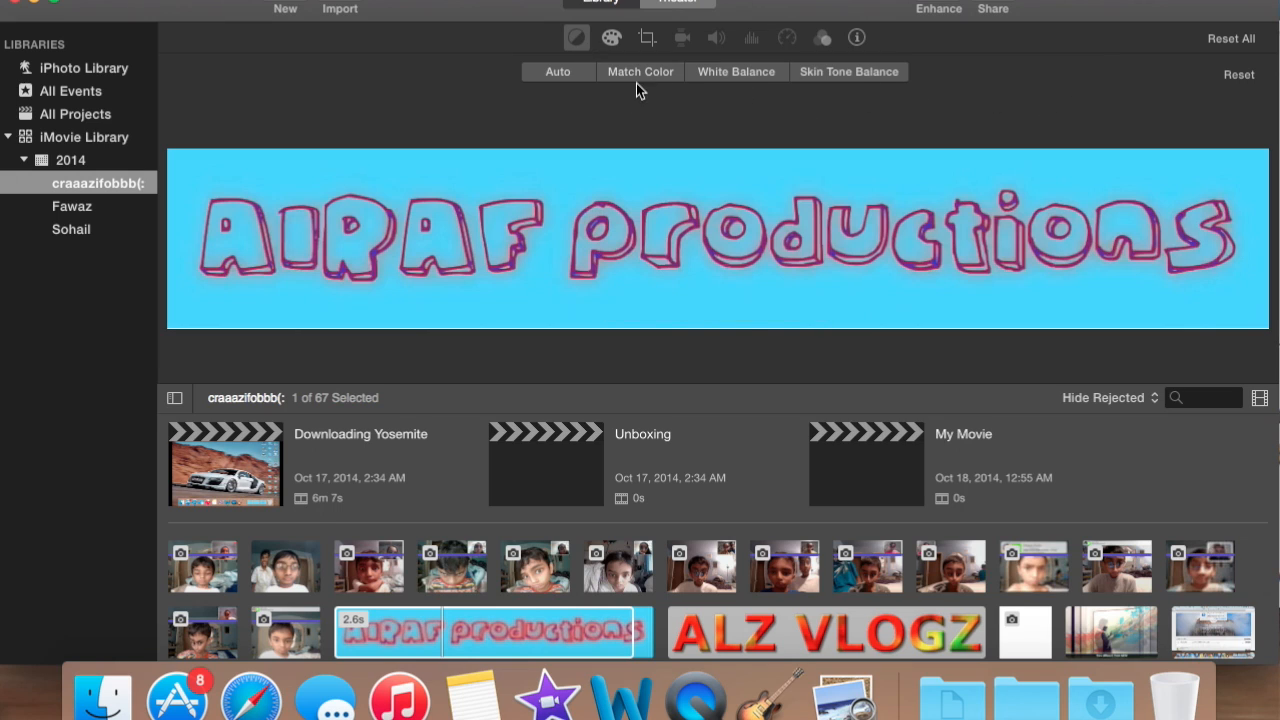
pyautogui.click(822, 38)
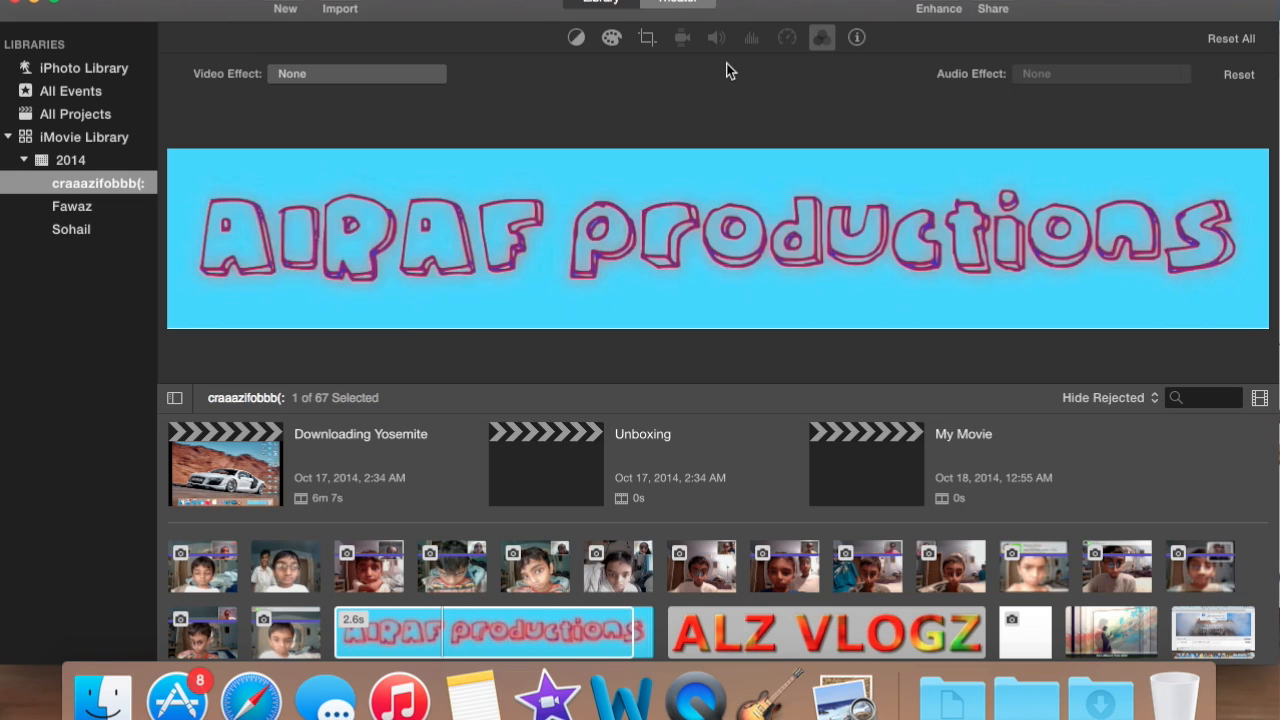
# Open the empty My Movie project dated Oct 18, 2014 from All Projects and bring the AIRAF productions clip into view
pyautogui.click(86, 118)
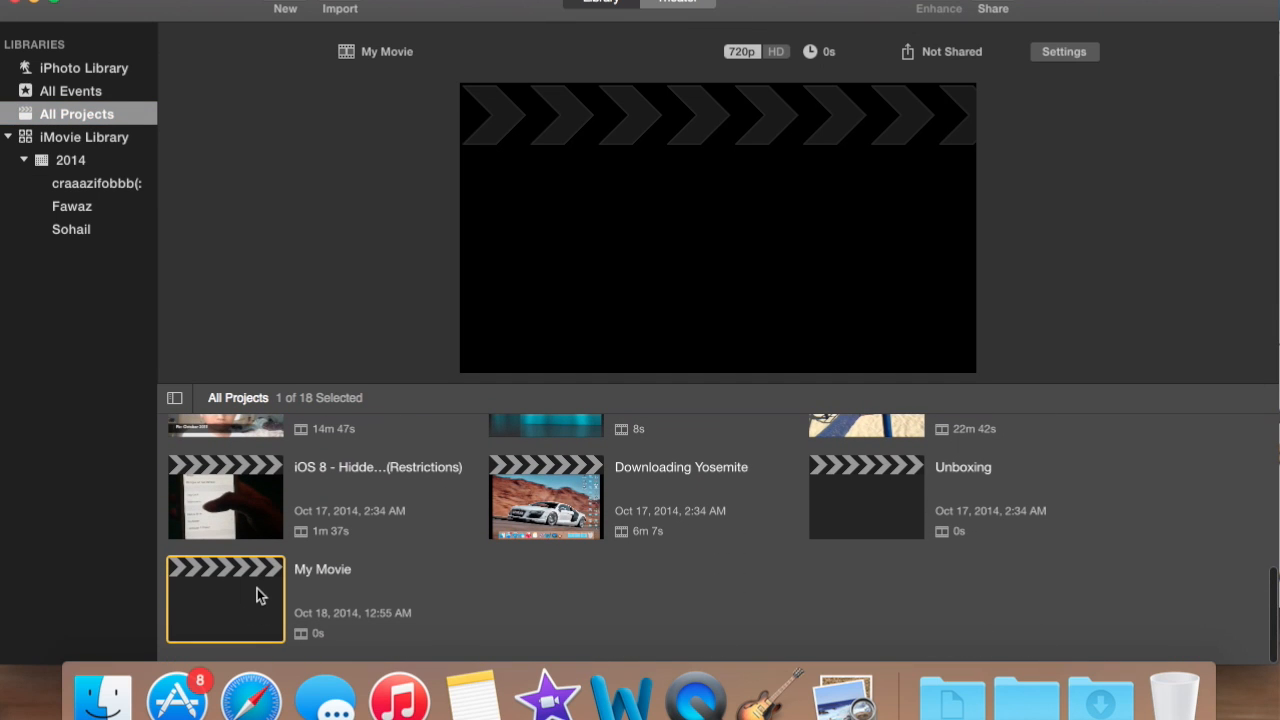
pyautogui.doubleClick(257, 588)
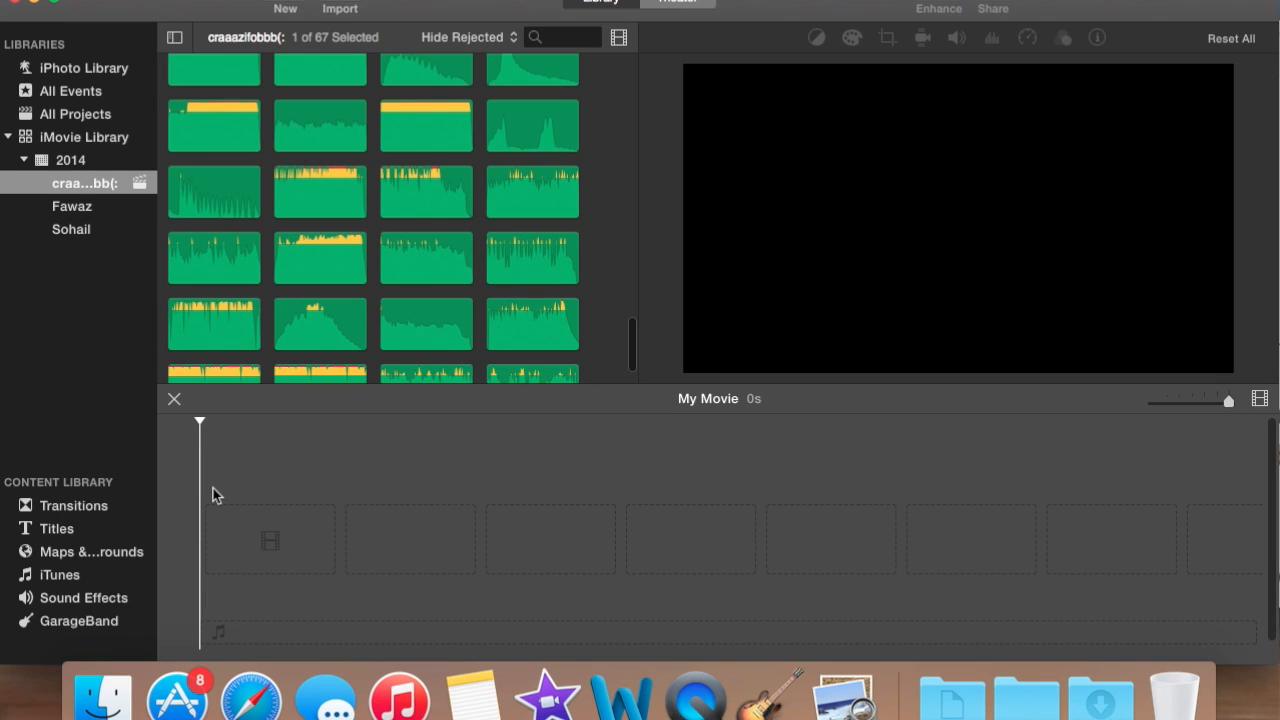
pyautogui.scroll(5, 272, 226)
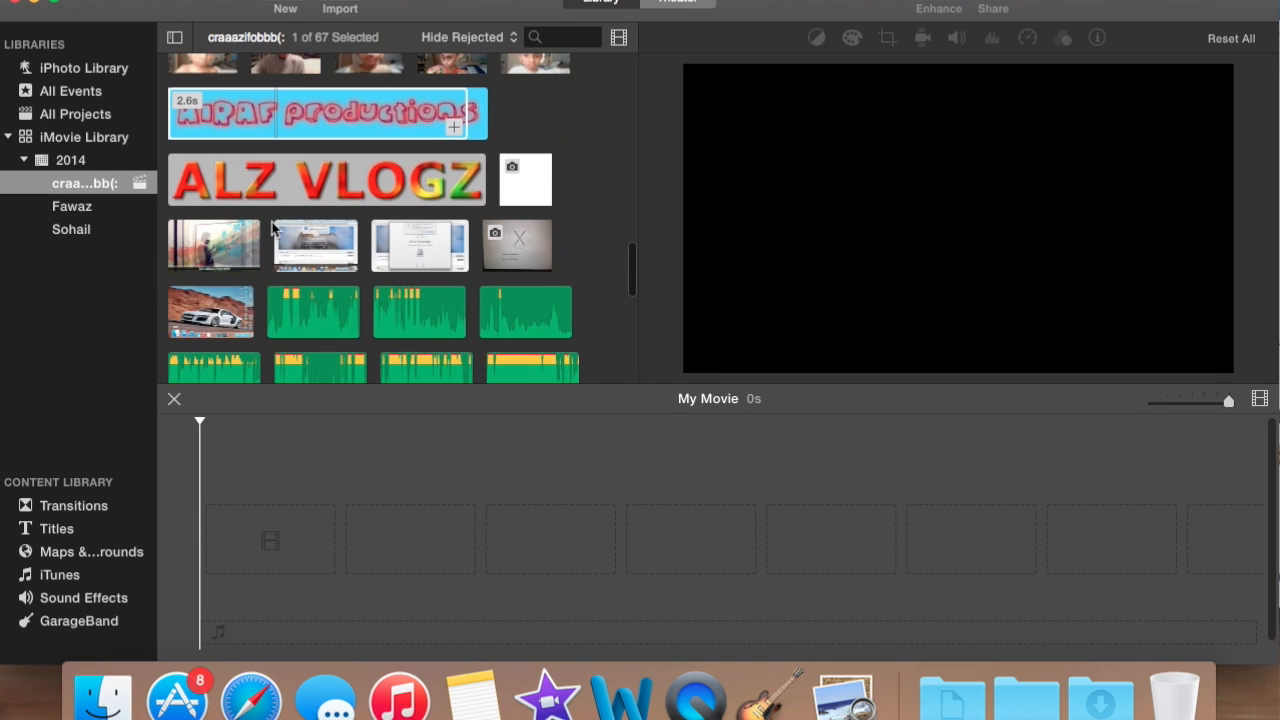
pyautogui.scroll(2, 272, 228)
# Select a range of about 2.4 s of the AIRAF productions clip and add it to the start of the My Movie timeline
pyautogui.click(541, 212)
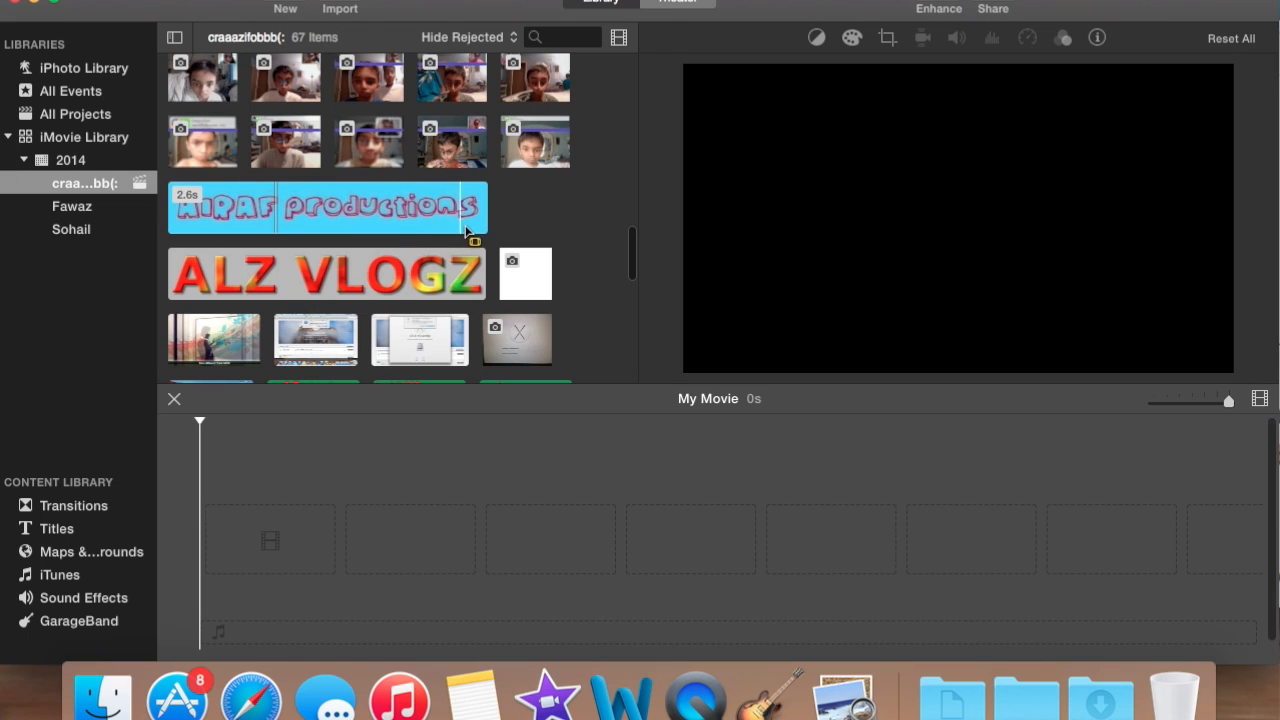
pyautogui.moveTo(172, 222); pyautogui.dragTo(293, 226)
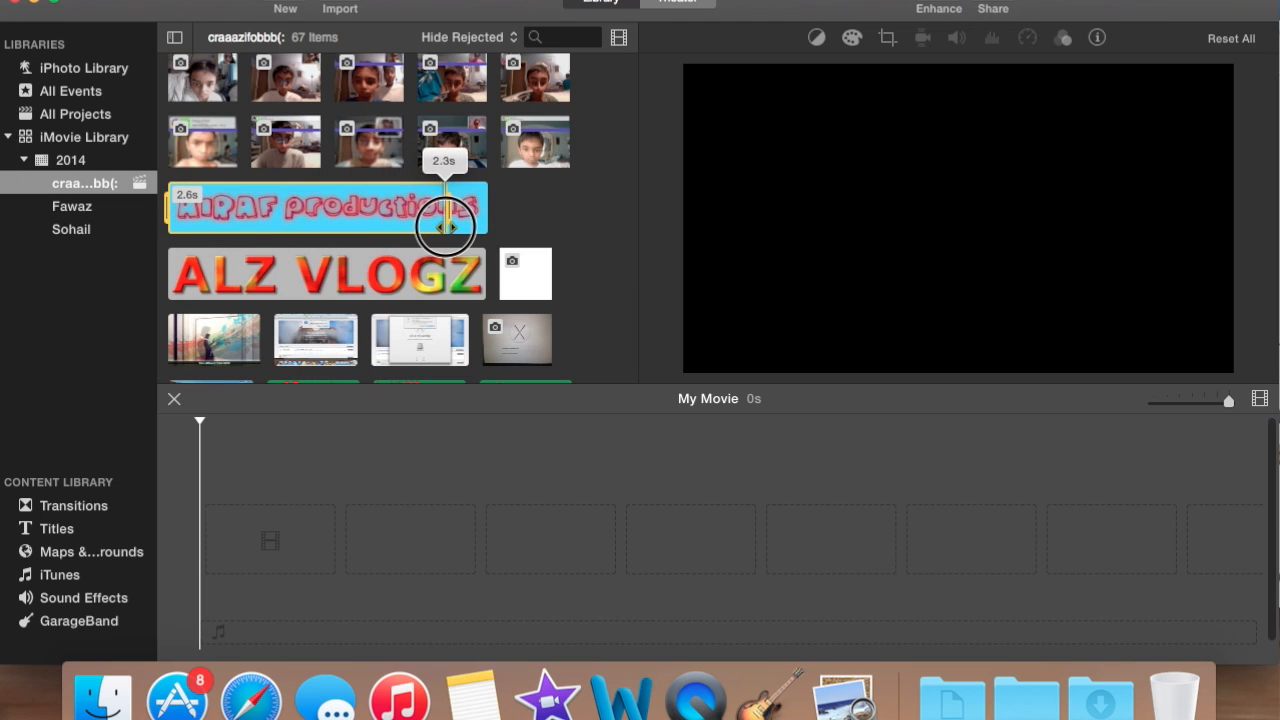
pyautogui.moveTo(462, 226); pyautogui.dragTo(468, 222)
pyautogui.moveTo(280, 224); pyautogui.dragTo(243, 531)
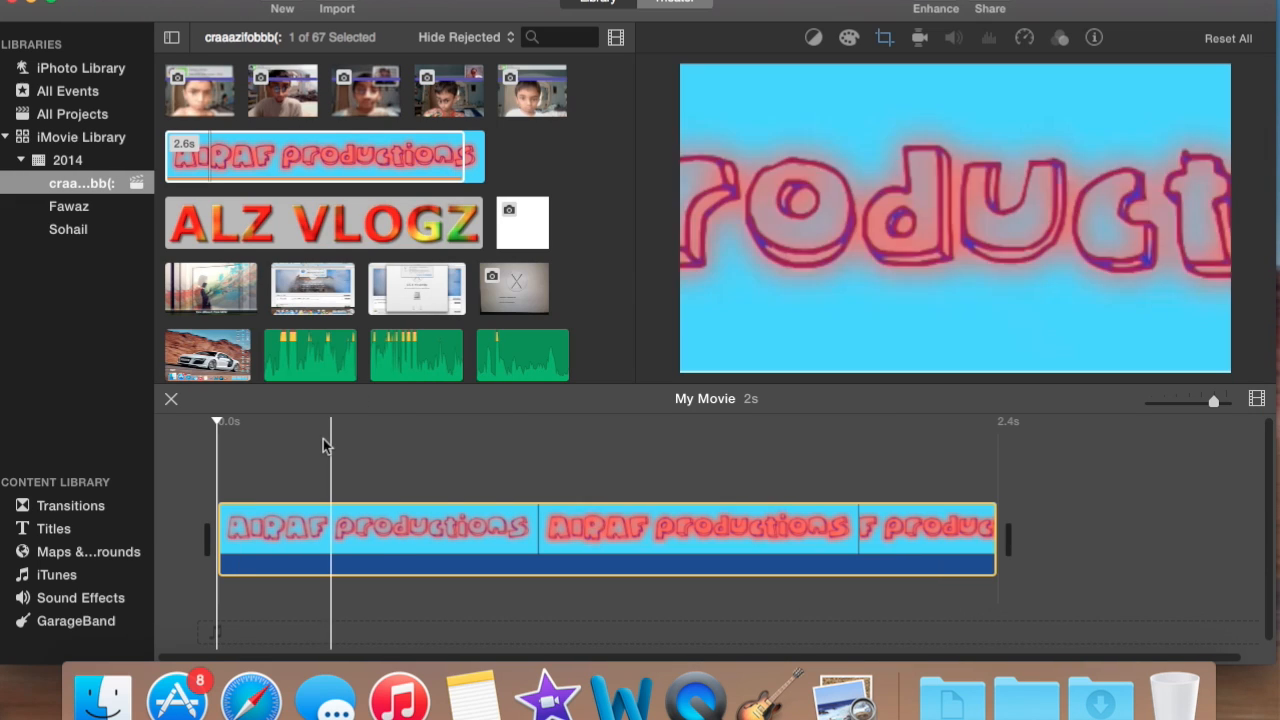
pyautogui.click(323, 439)
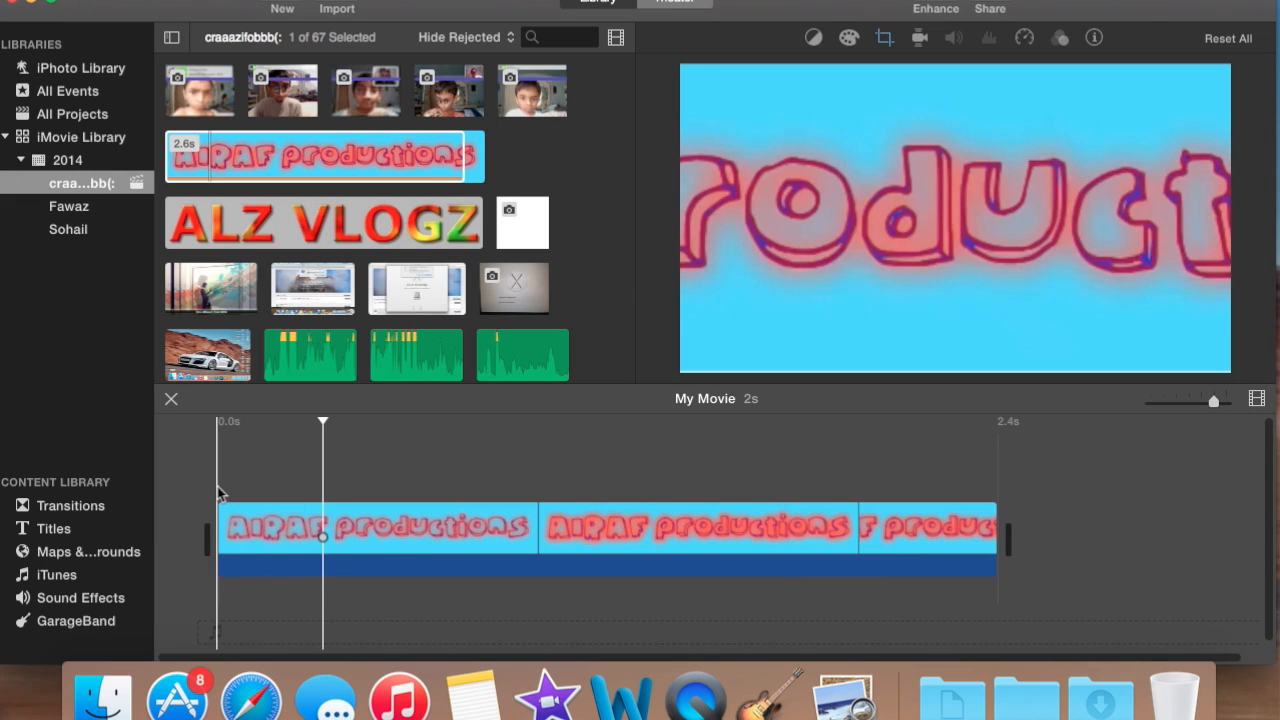
# Open the Titles collection with the libraries sidebar hidden and look through the available title styles
pyautogui.click(57, 537)
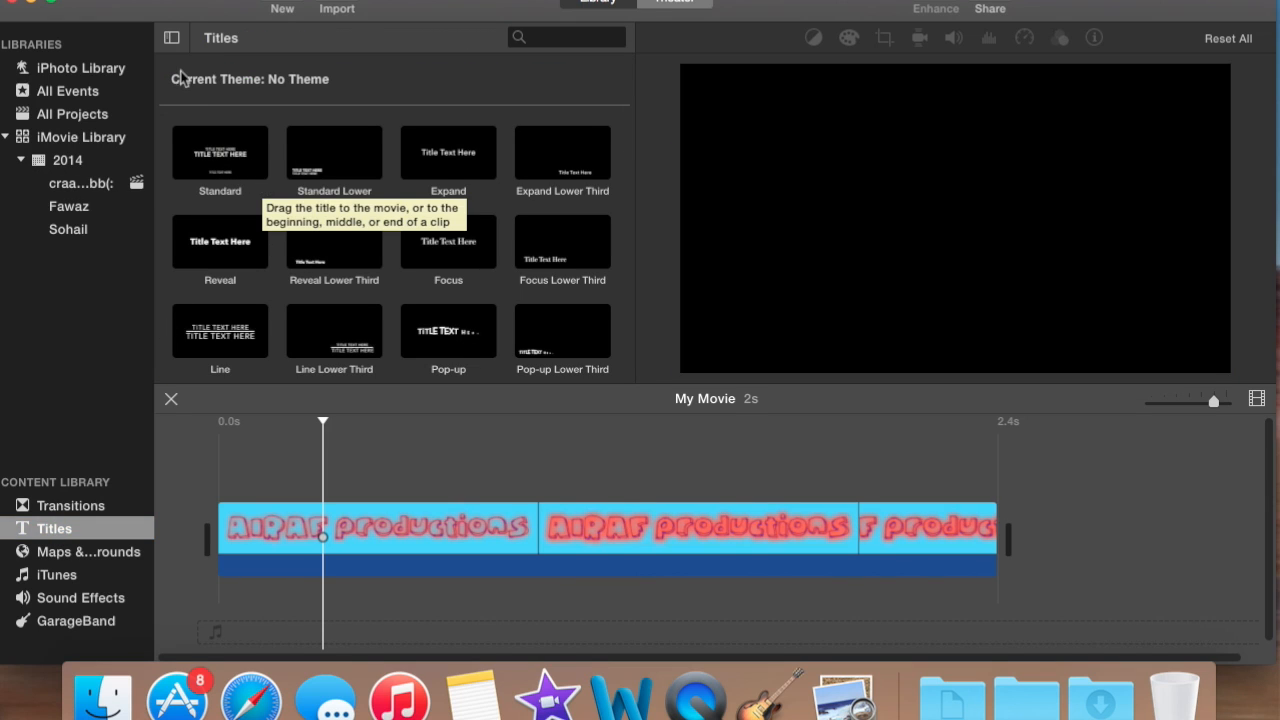
pyautogui.click(171, 40)
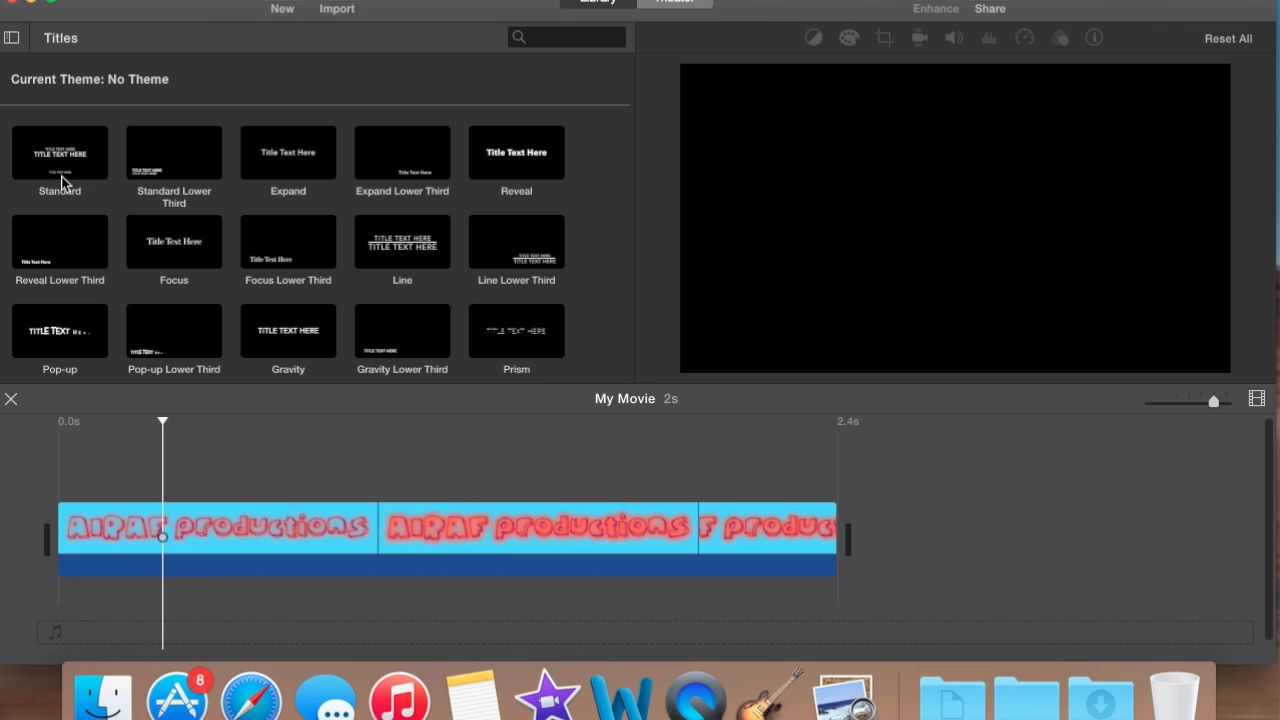
pyautogui.scroll(-5, 236, 294)
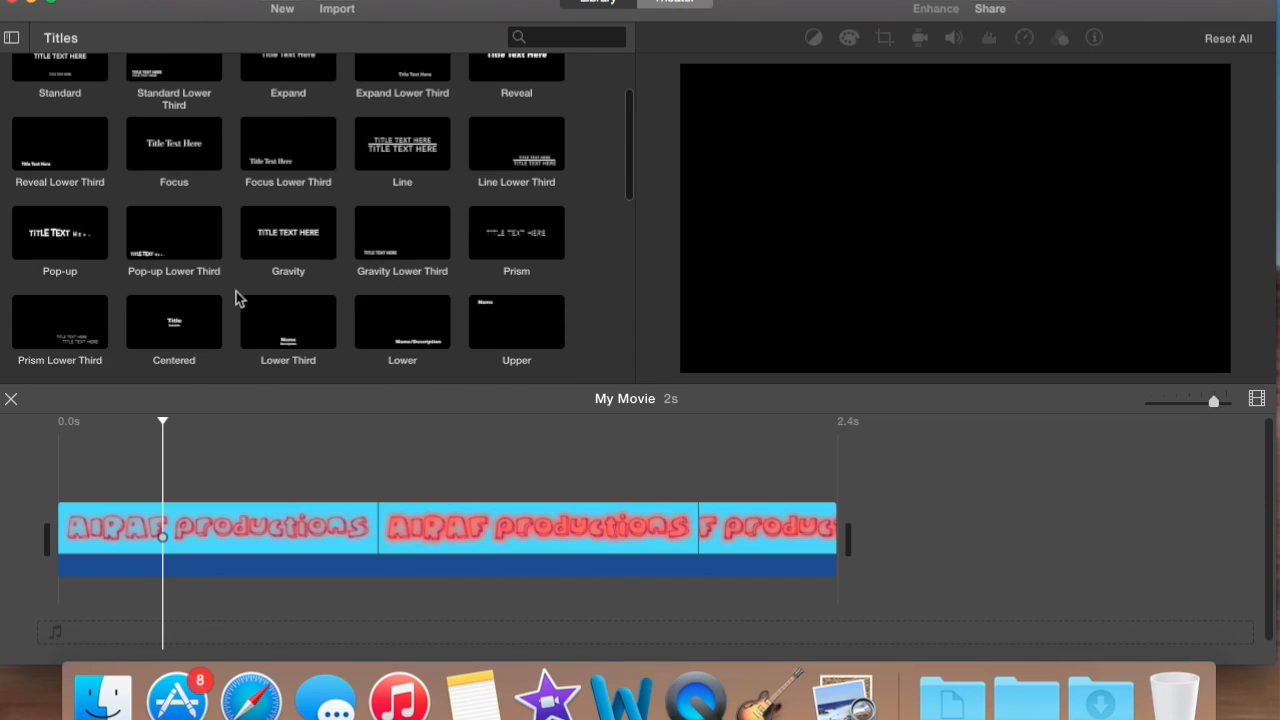
pyautogui.scroll(5, 236, 294)
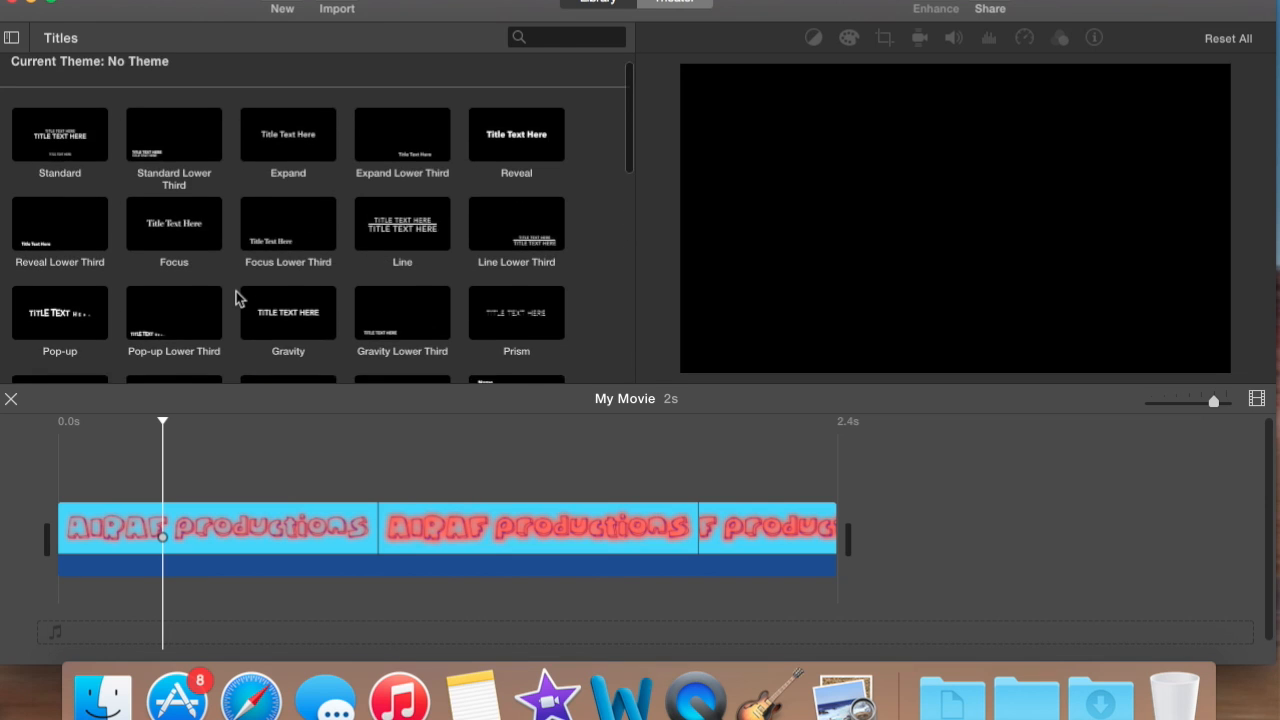
# Add the Focus title above the start of the AIRAF productions clip in the My Movie timeline
pyautogui.click(86, 157)
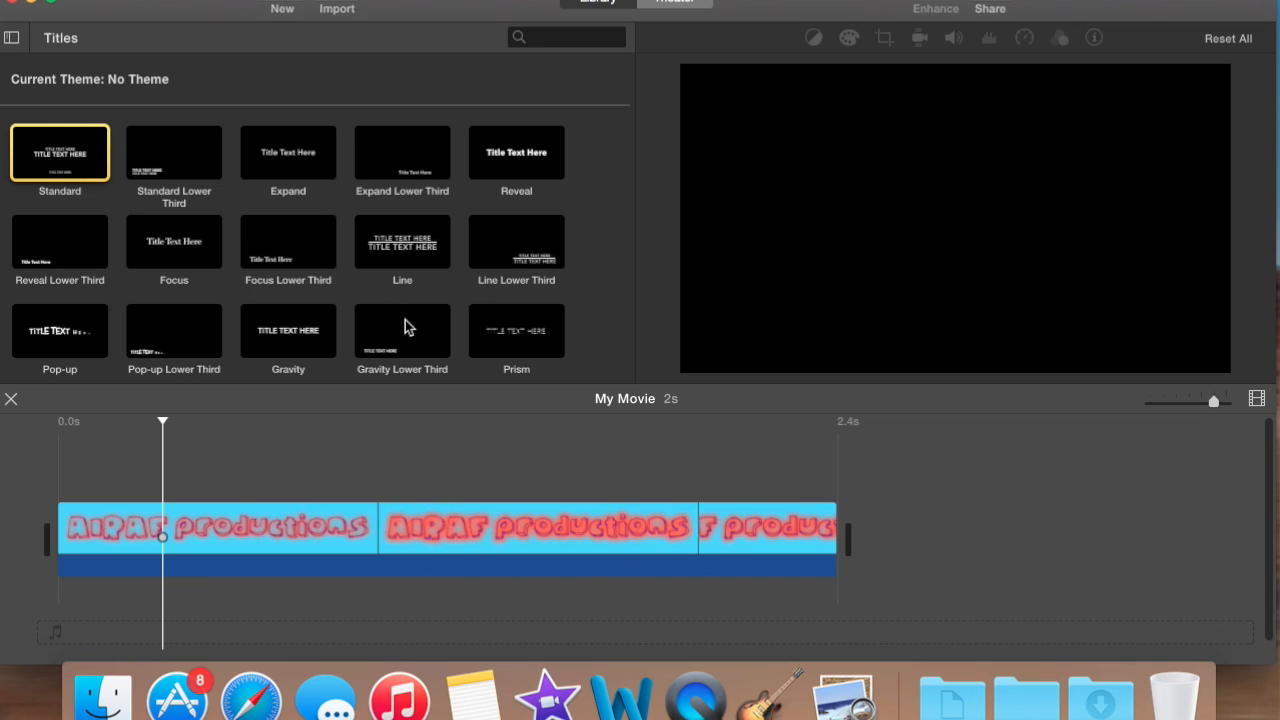
pyautogui.scroll(-3, 320, 302)
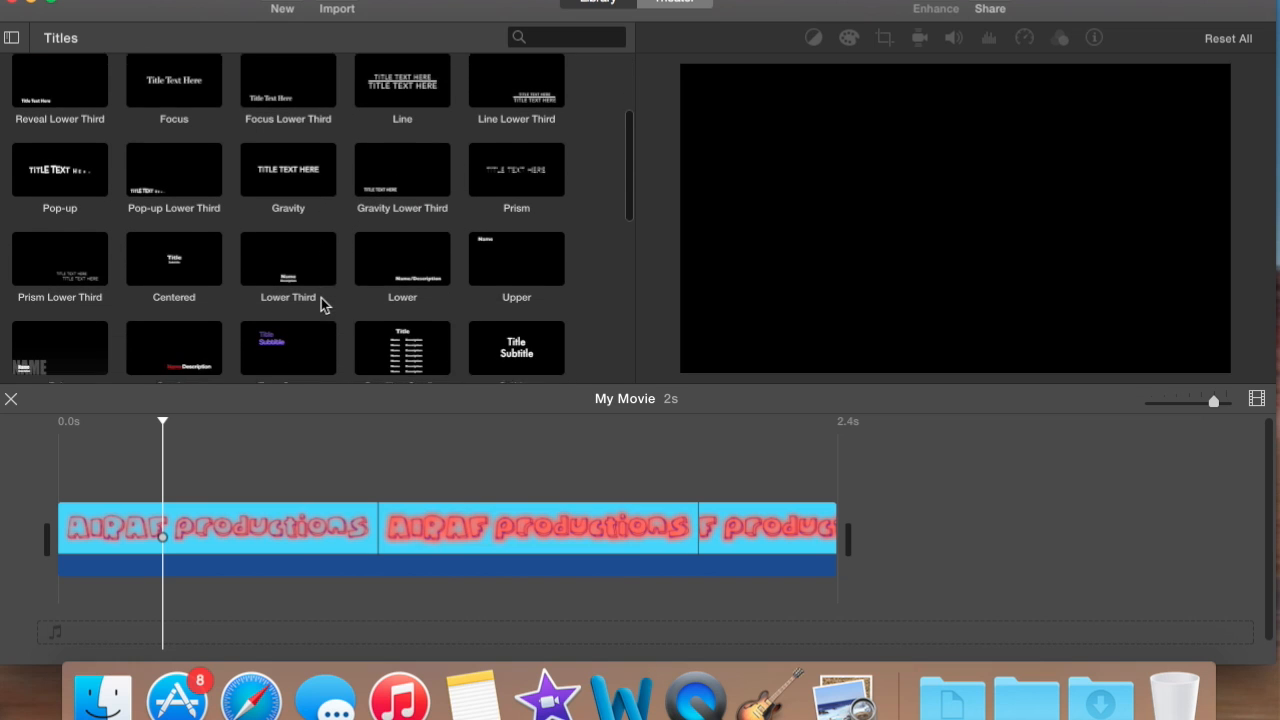
pyautogui.scroll(4, 321, 298)
pyautogui.scroll(-1, 321, 298)
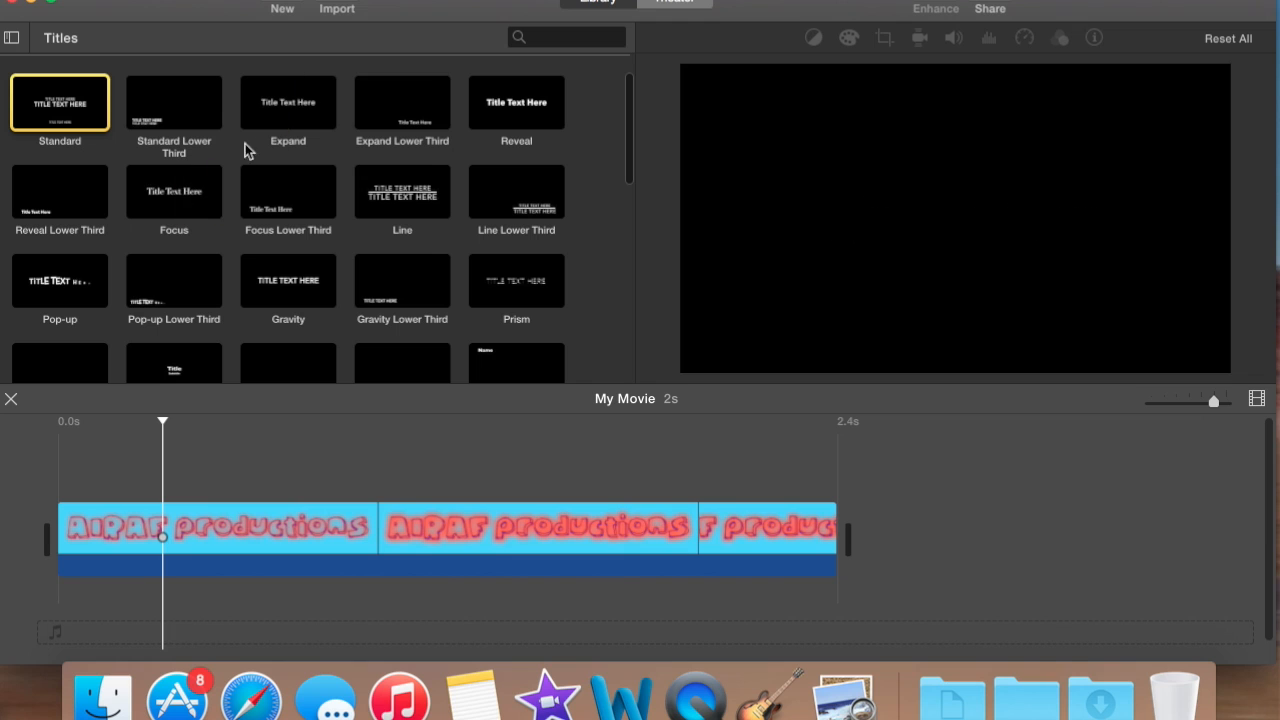
pyautogui.click(170, 193)
pyautogui.moveTo(167, 197); pyautogui.dragTo(66, 484)
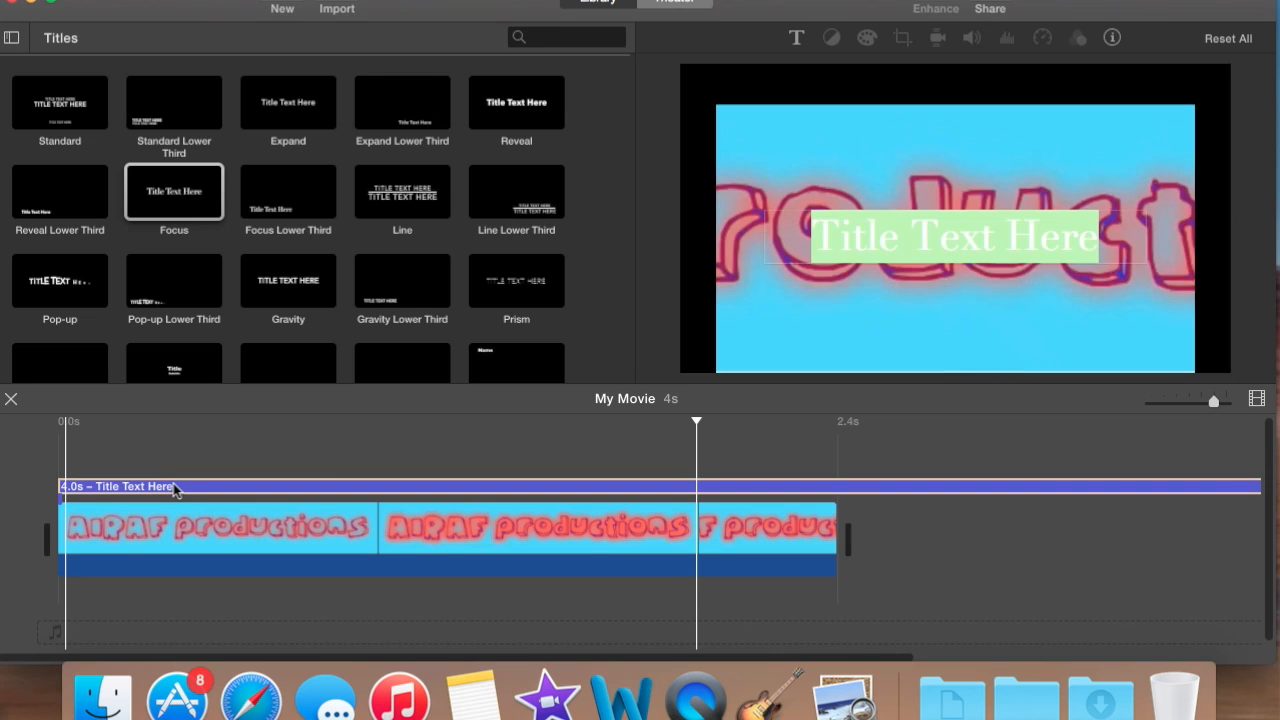
# Set the Focus title's font to Helvetica Neue Bold and its size to 124
pyautogui.click(176, 488)
pyautogui.click(968, 234)
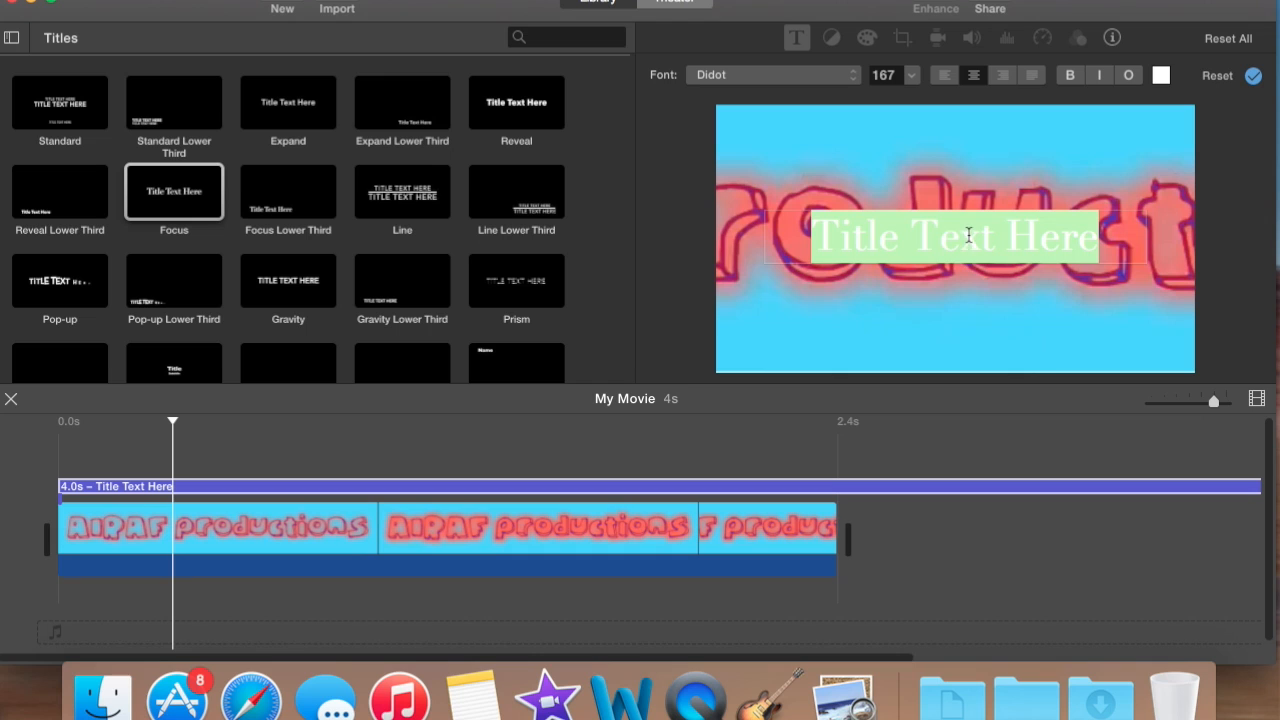
pyautogui.click(836, 76)
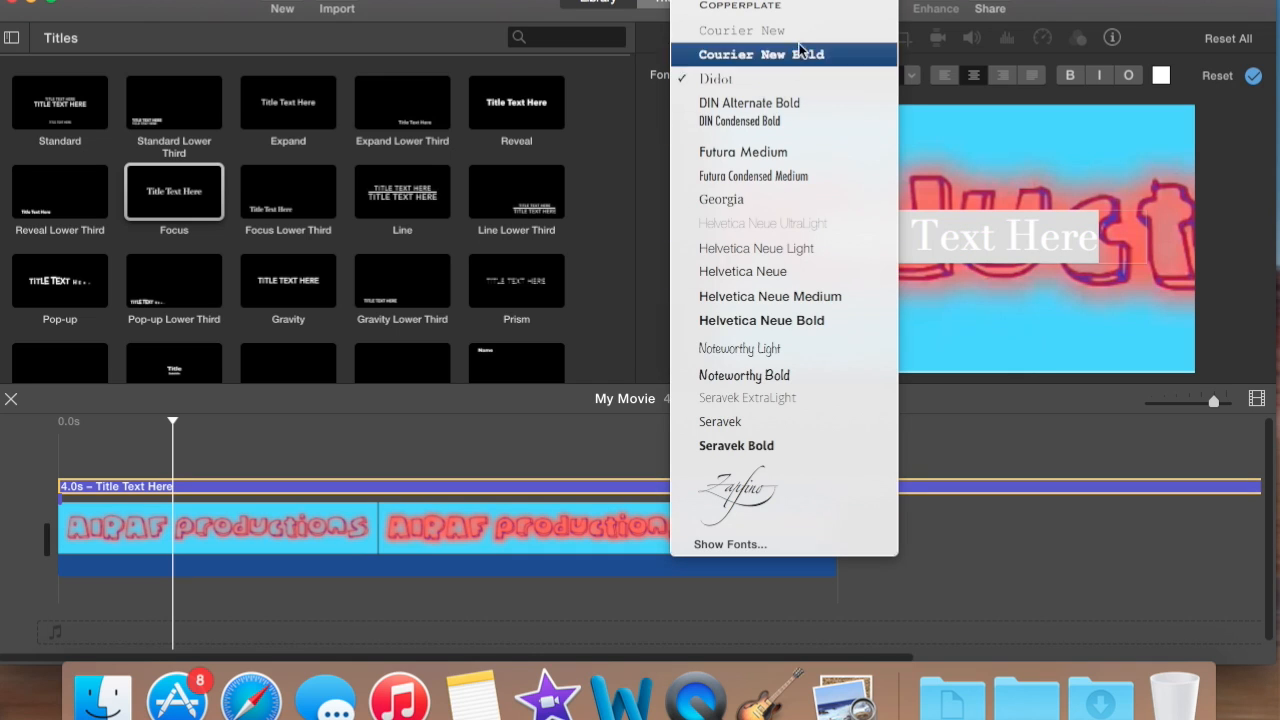
pyautogui.click(826, 320)
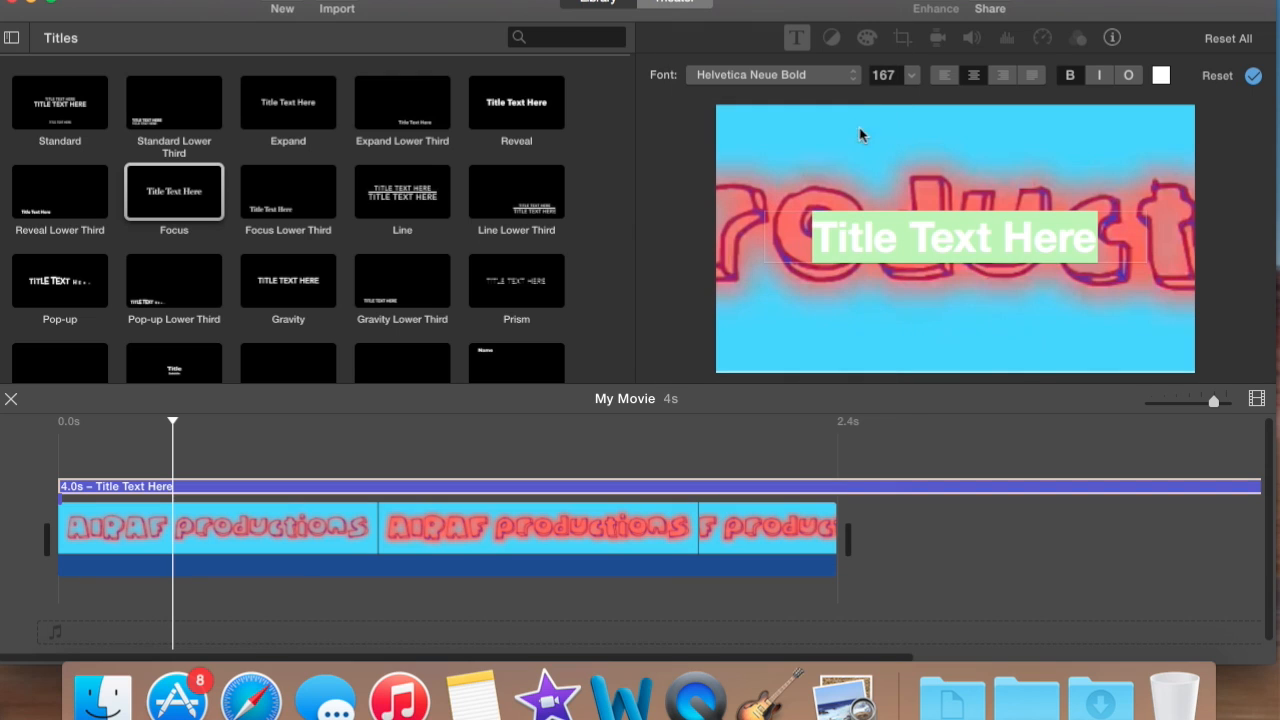
pyautogui.click(910, 78)
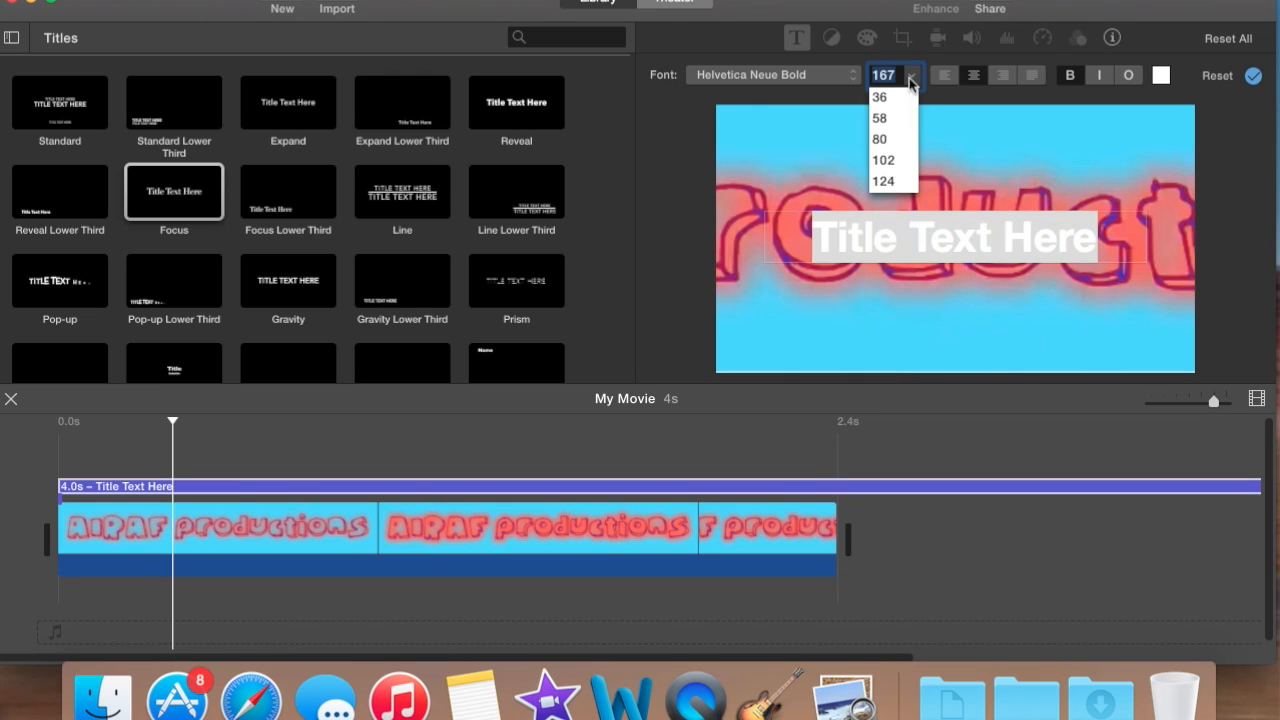
pyautogui.click(888, 182)
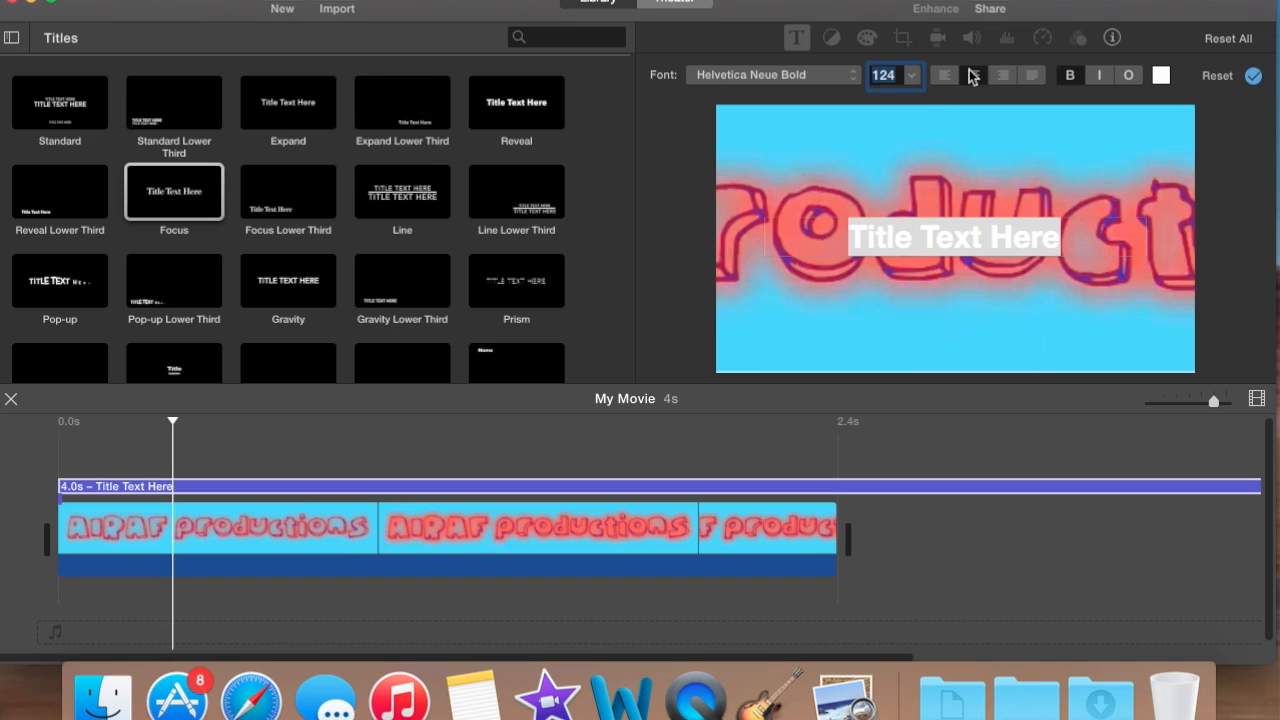
# Try the right and justified alignments on the title text, left-align it, and apply italic and outline styles
pyautogui.click(1008, 82)
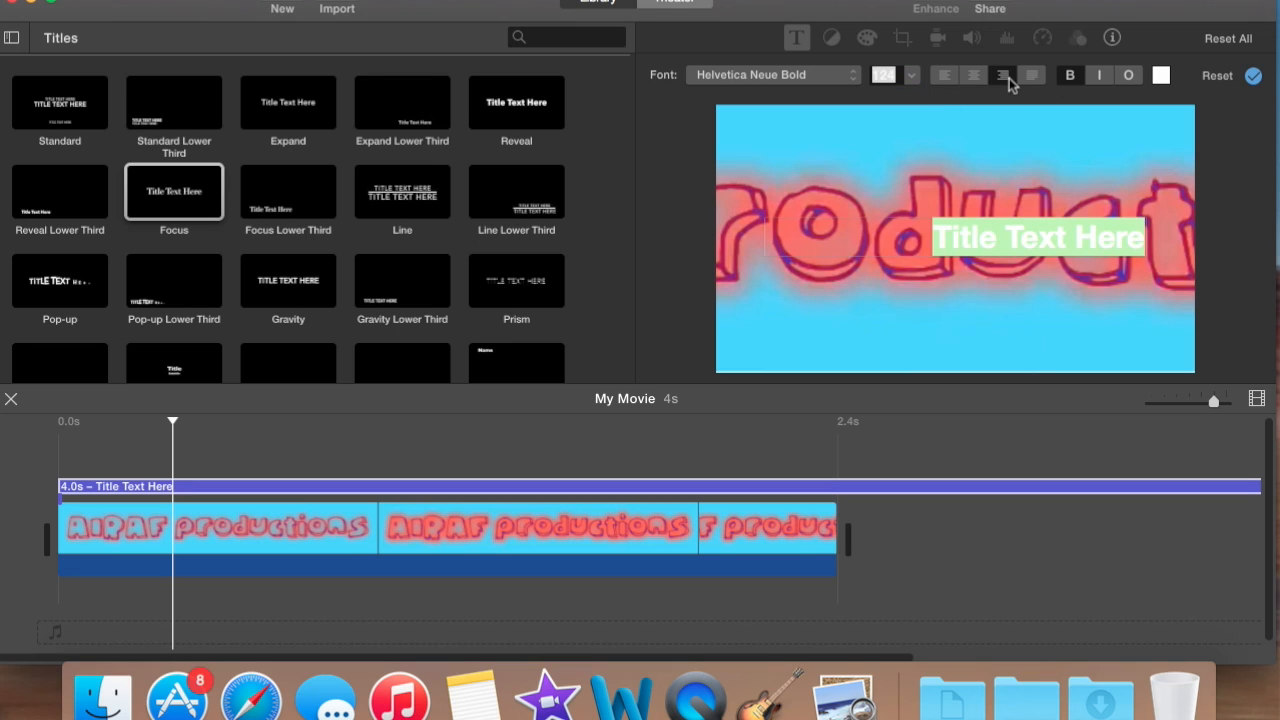
pyautogui.click(1038, 84)
pyautogui.click(945, 77)
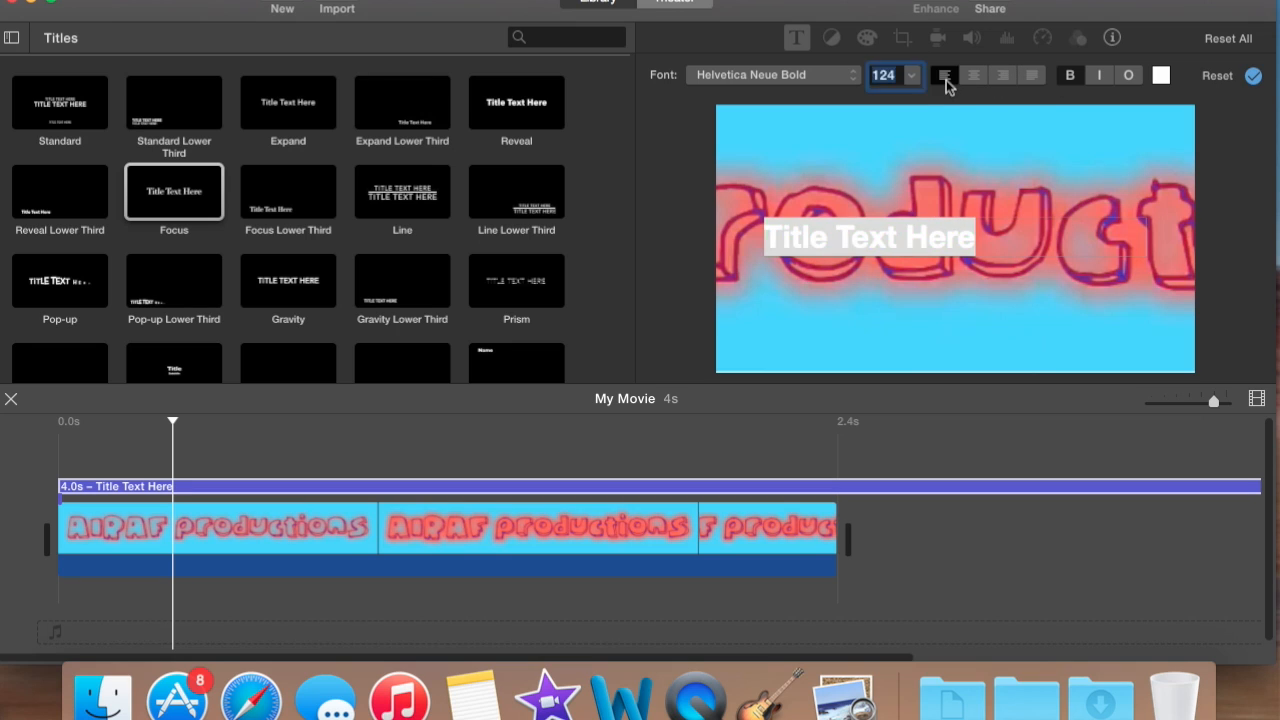
pyautogui.click(1100, 78)
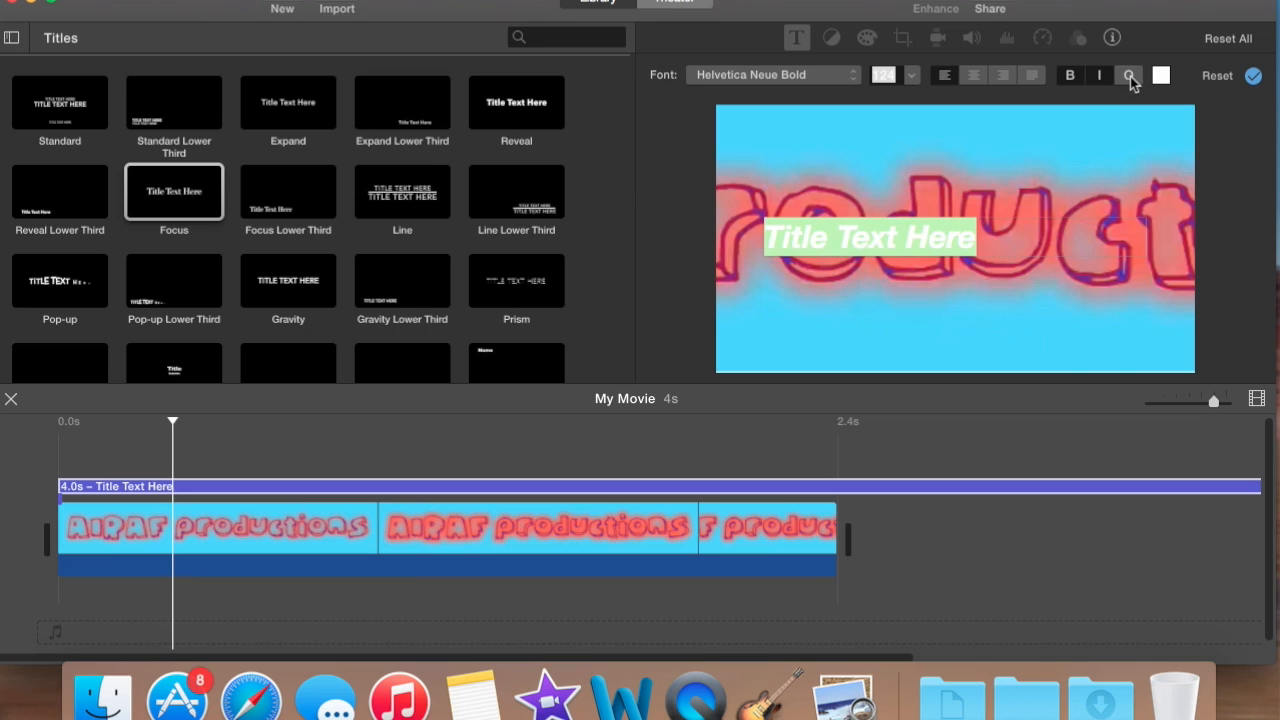
pyautogui.click(1128, 76)
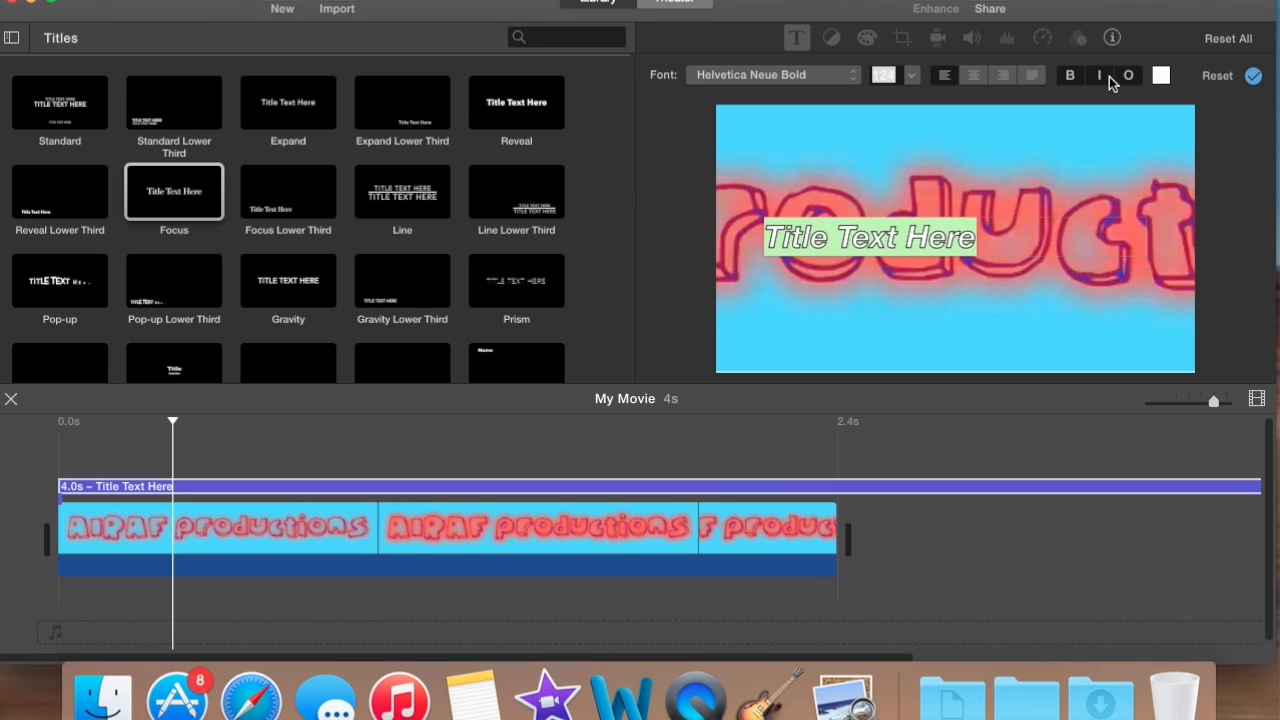
# Try several spectrum colors on the title text, choose blue, and apply the title changes
pyautogui.click(1161, 78)
pyautogui.click(1161, 78)
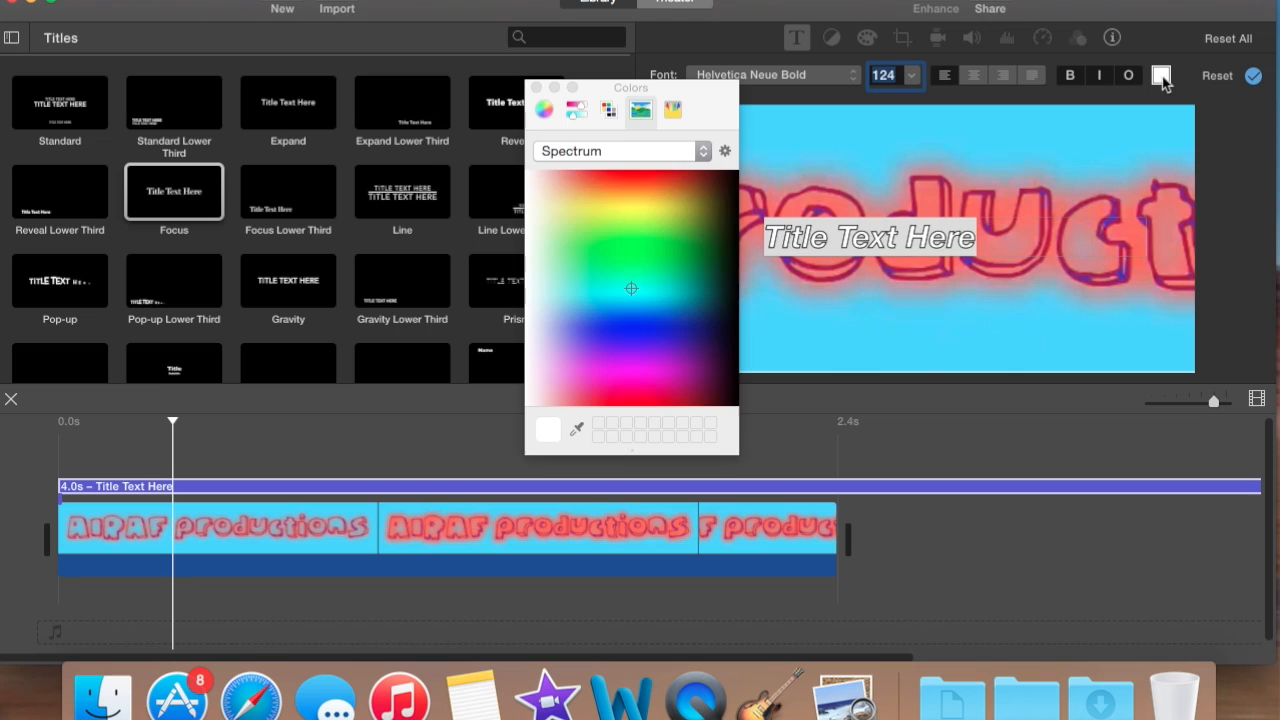
pyautogui.click(637, 193)
pyautogui.click(634, 386)
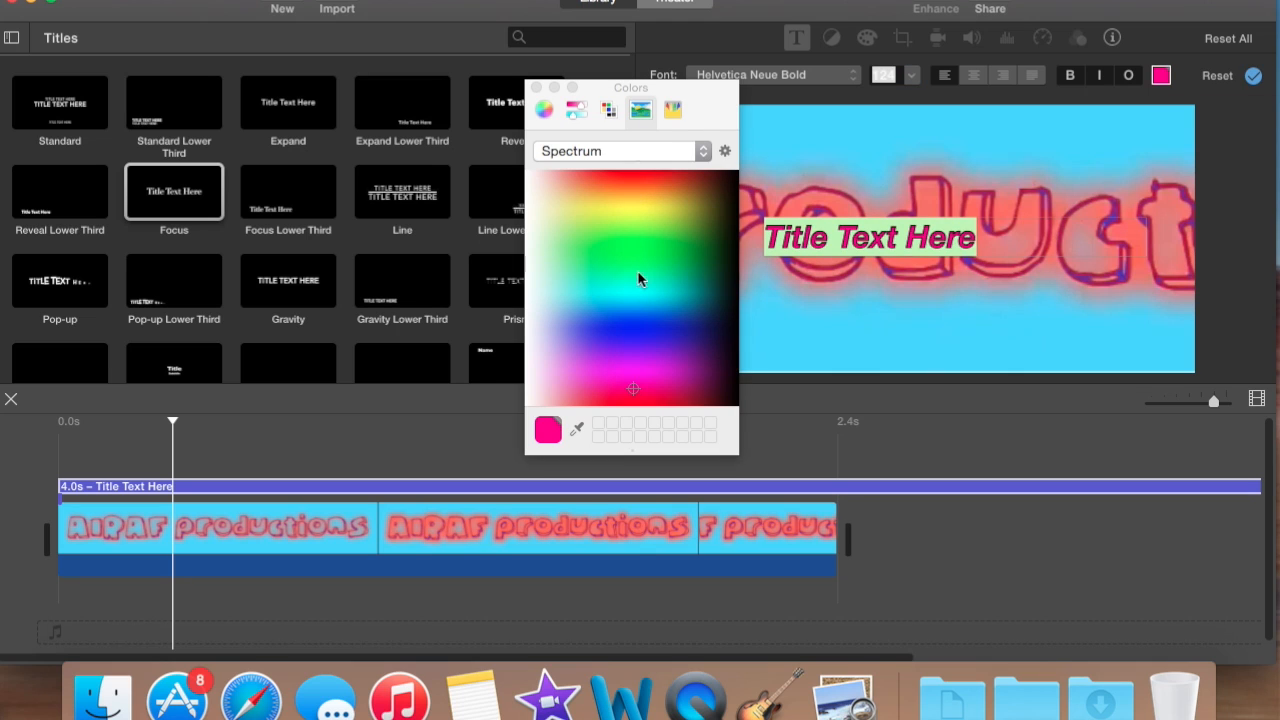
pyautogui.click(647, 323)
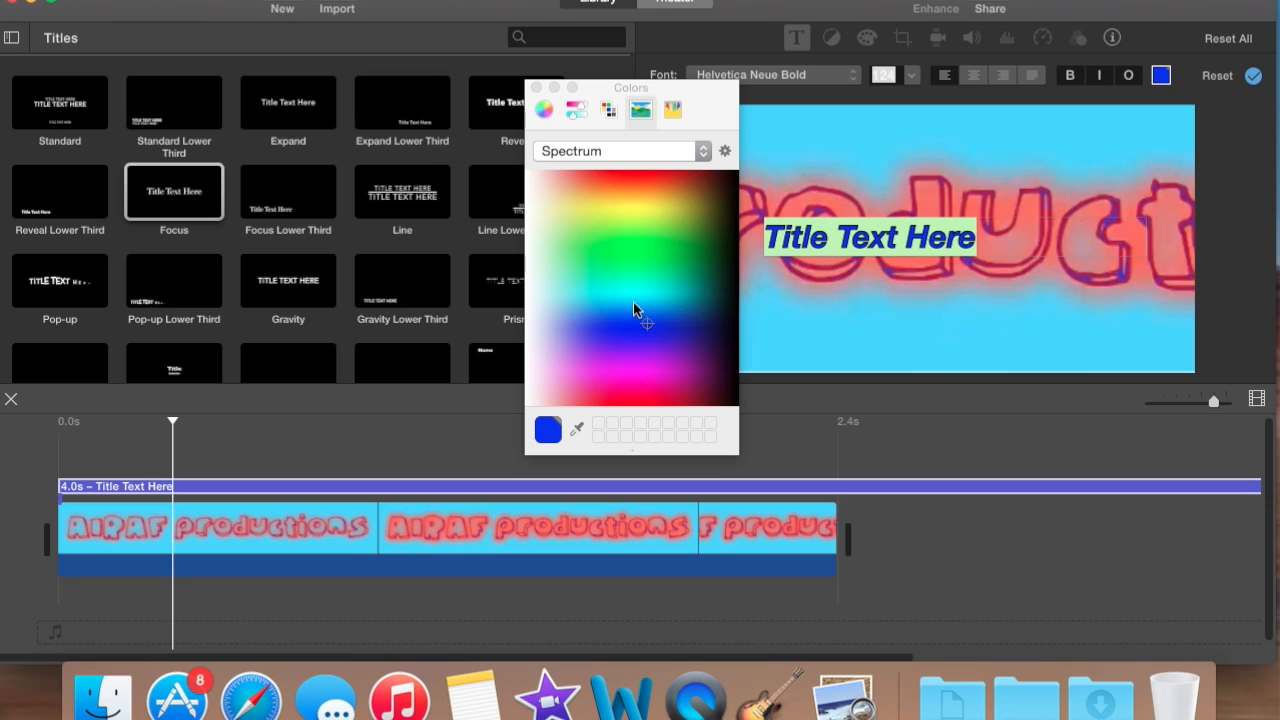
pyautogui.click(536, 88)
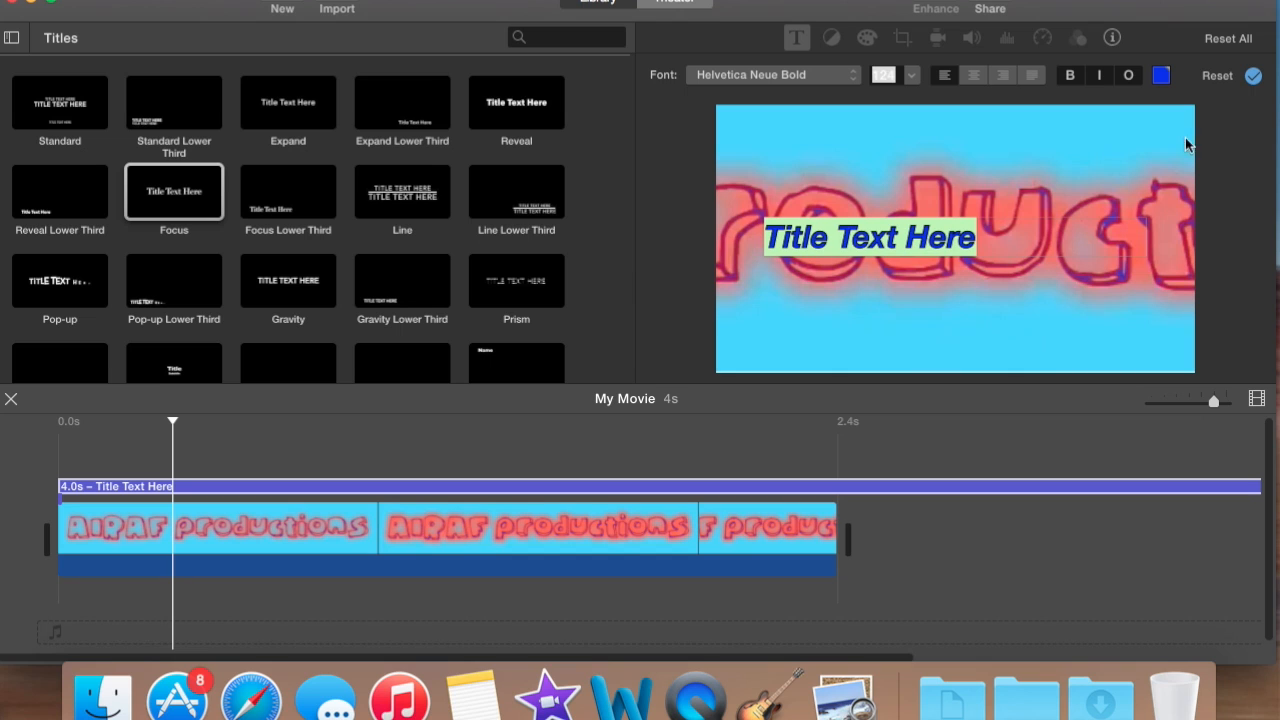
pyautogui.click(1253, 79)
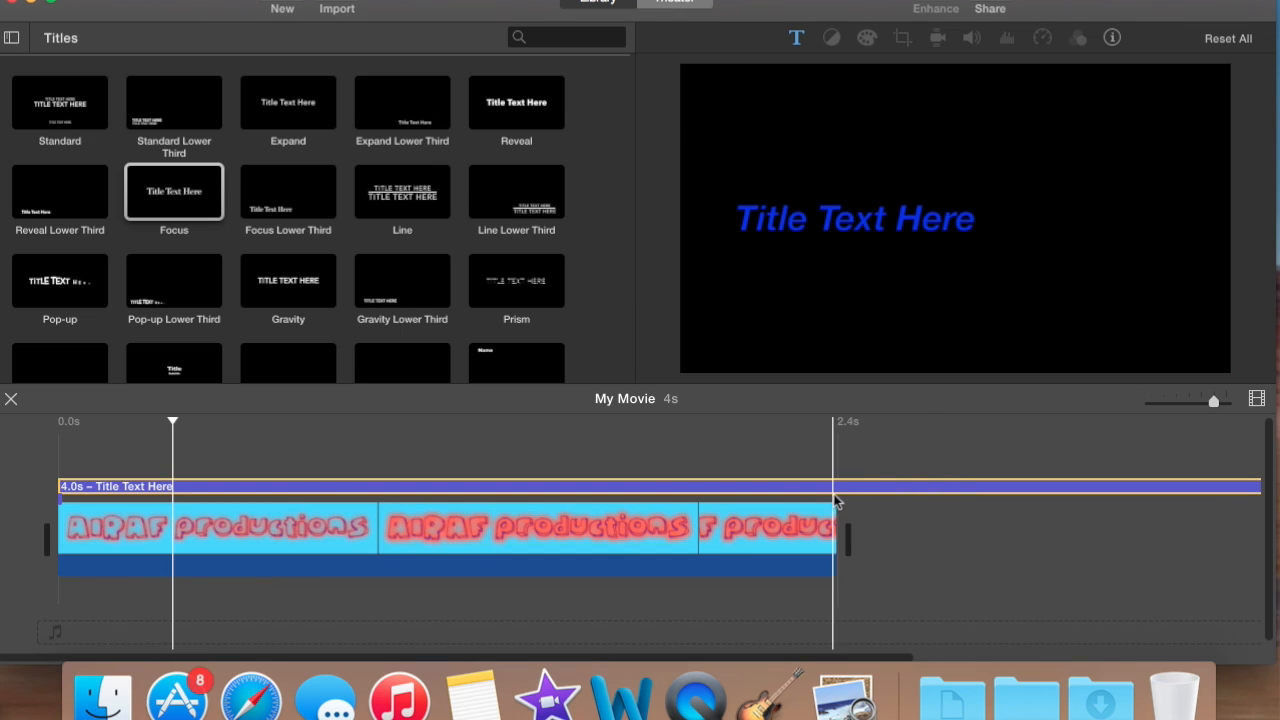
# Reset all formatting adjustments made to the Focus title
pyautogui.click(537, 486)
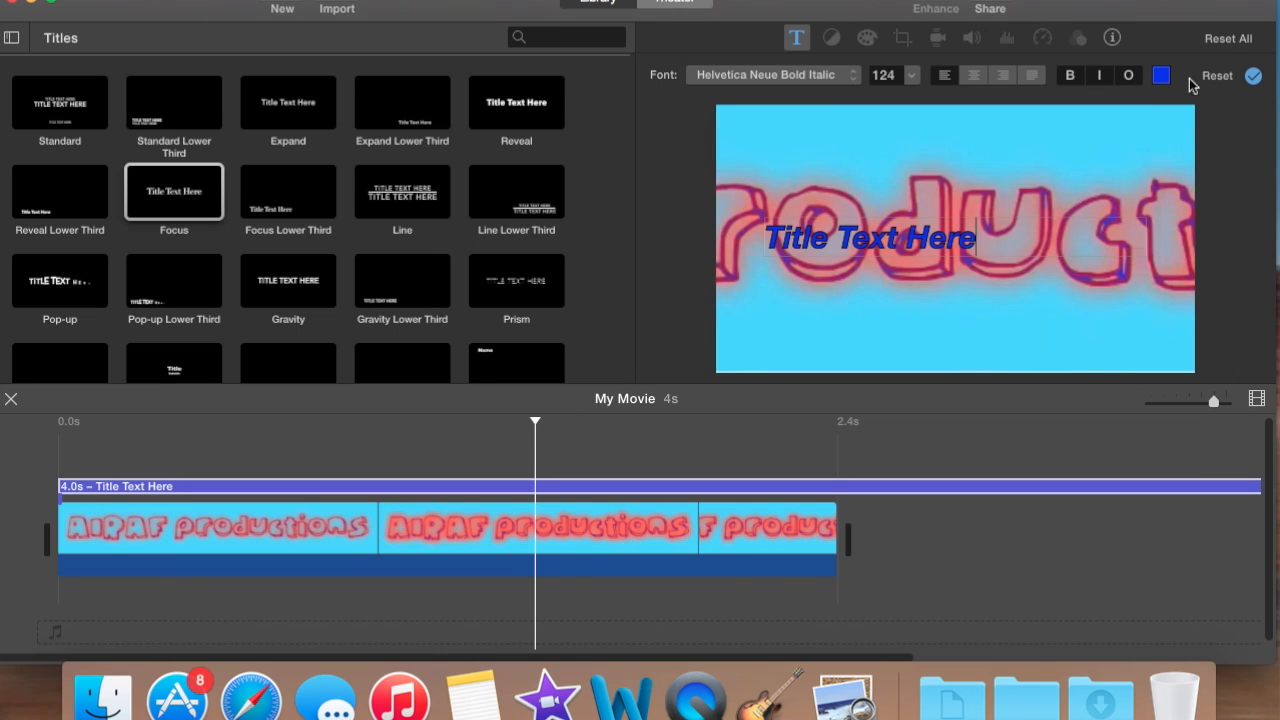
pyautogui.click(1229, 39)
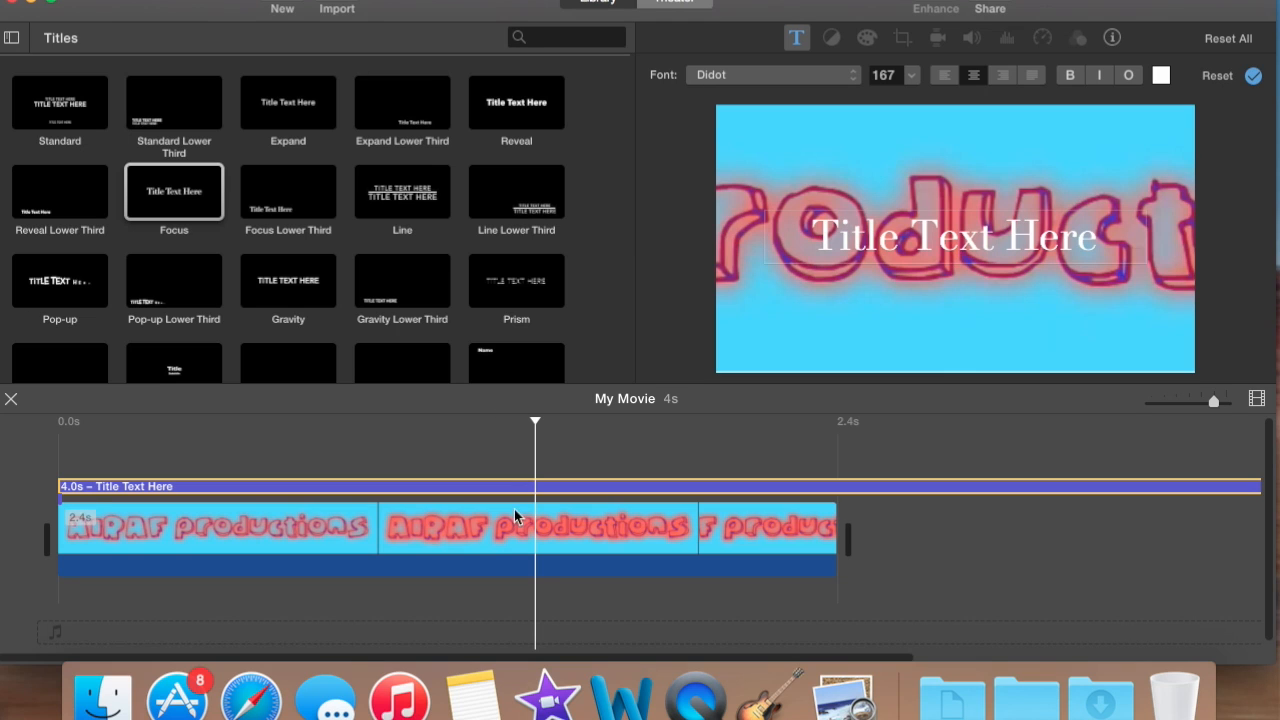
# Show the libraries sidebar and add a Mosaic transition from the Transitions collection to the end of the AIRAF productions clip
pyautogui.click(12, 40)
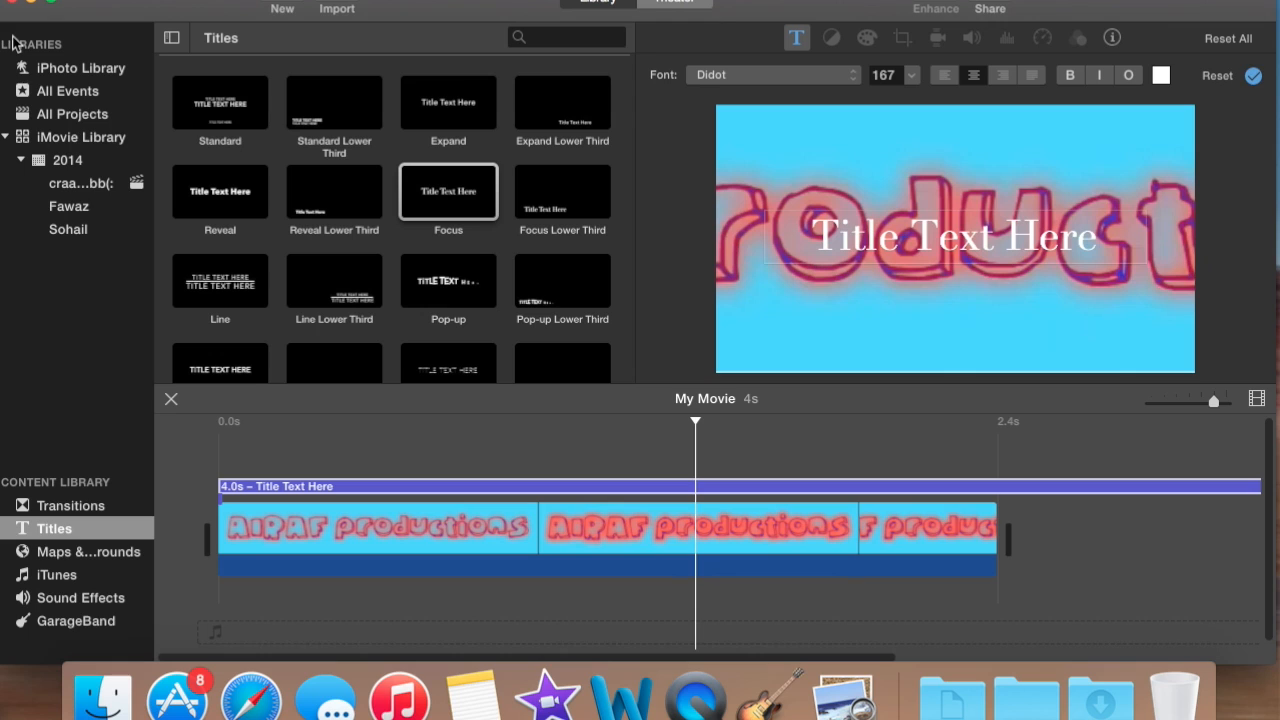
pyautogui.click(68, 505)
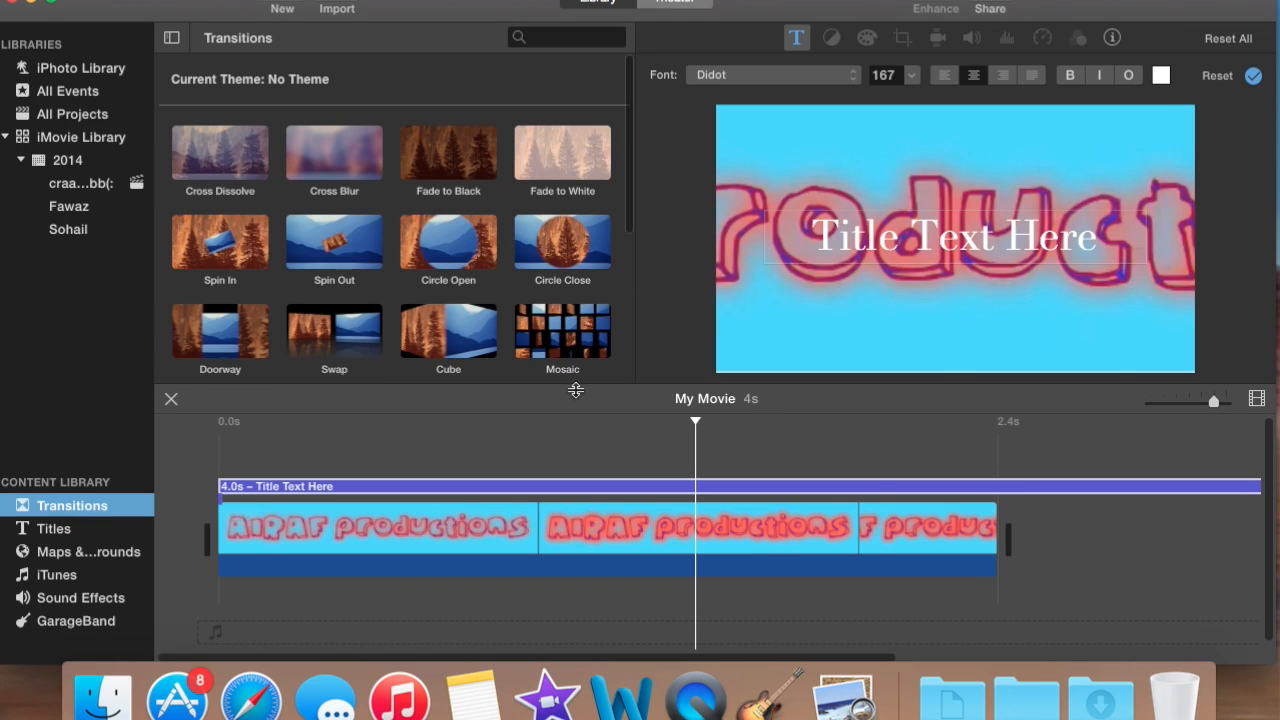
pyautogui.scroll(-1, 256, 309)
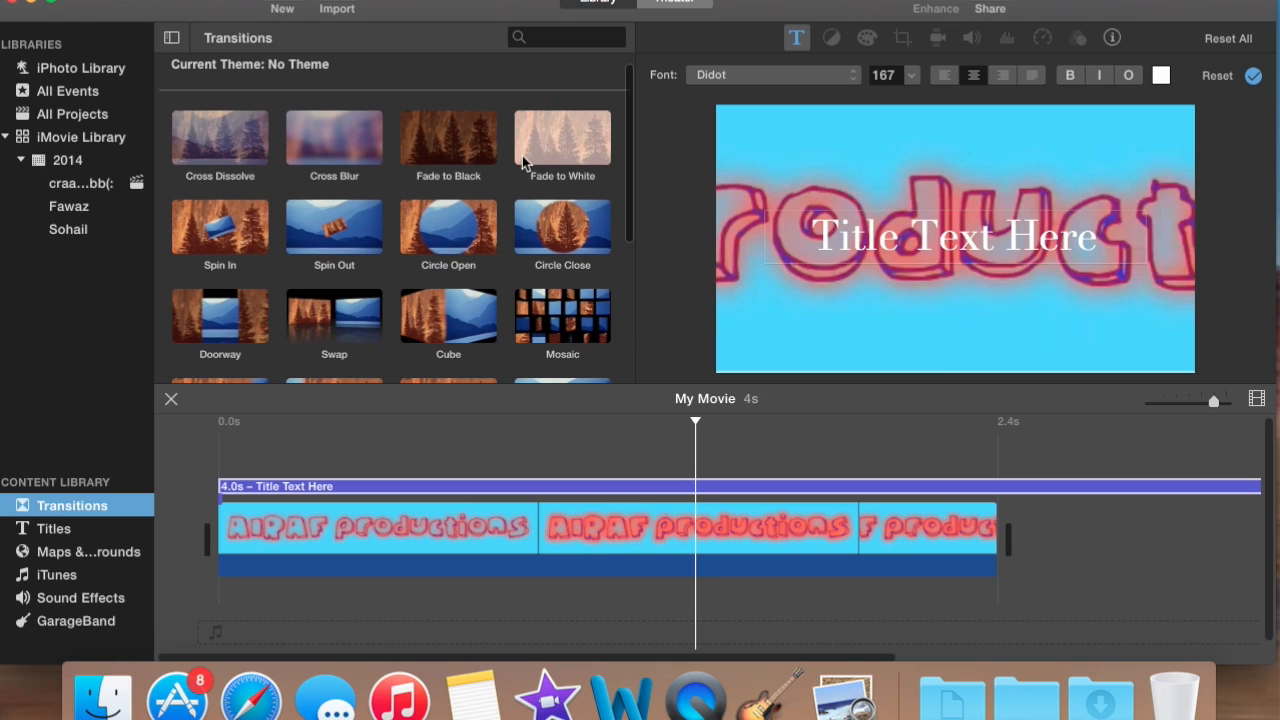
pyautogui.moveTo(563, 315); pyautogui.dragTo(698, 538)
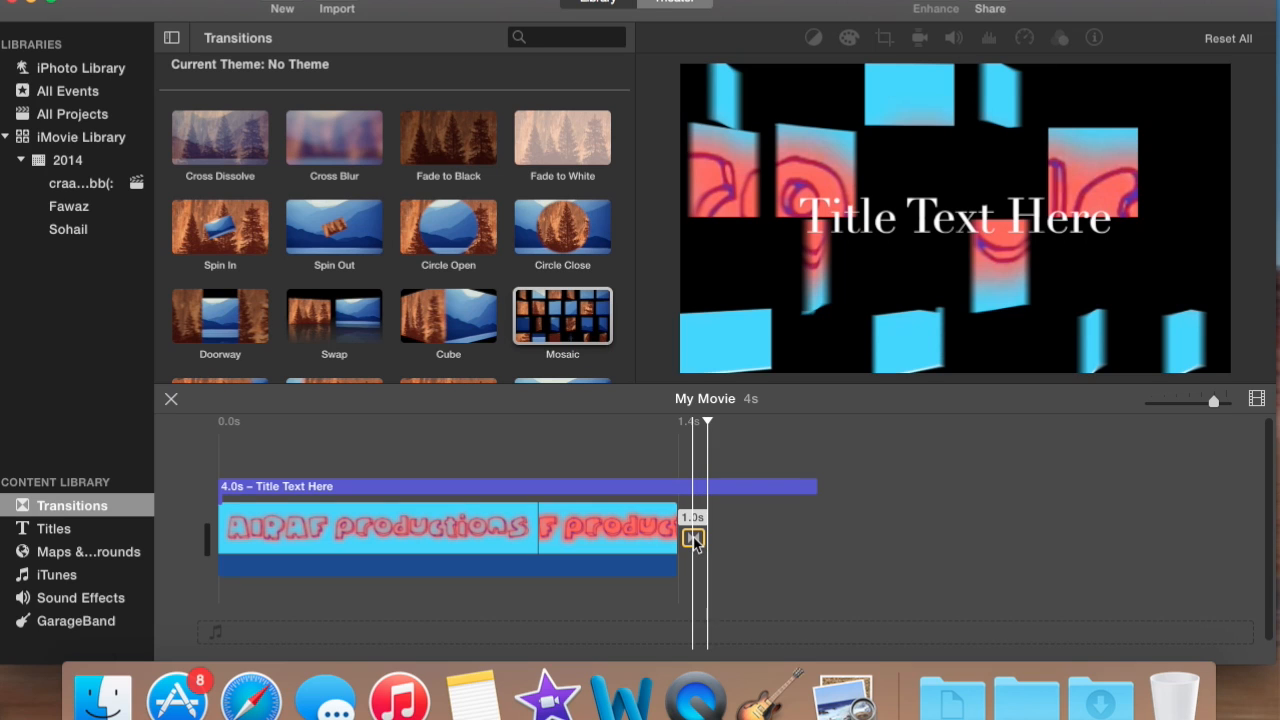
# Set the Mosaic transition's duration to 0.2 s
pyautogui.doubleClick(694, 539)
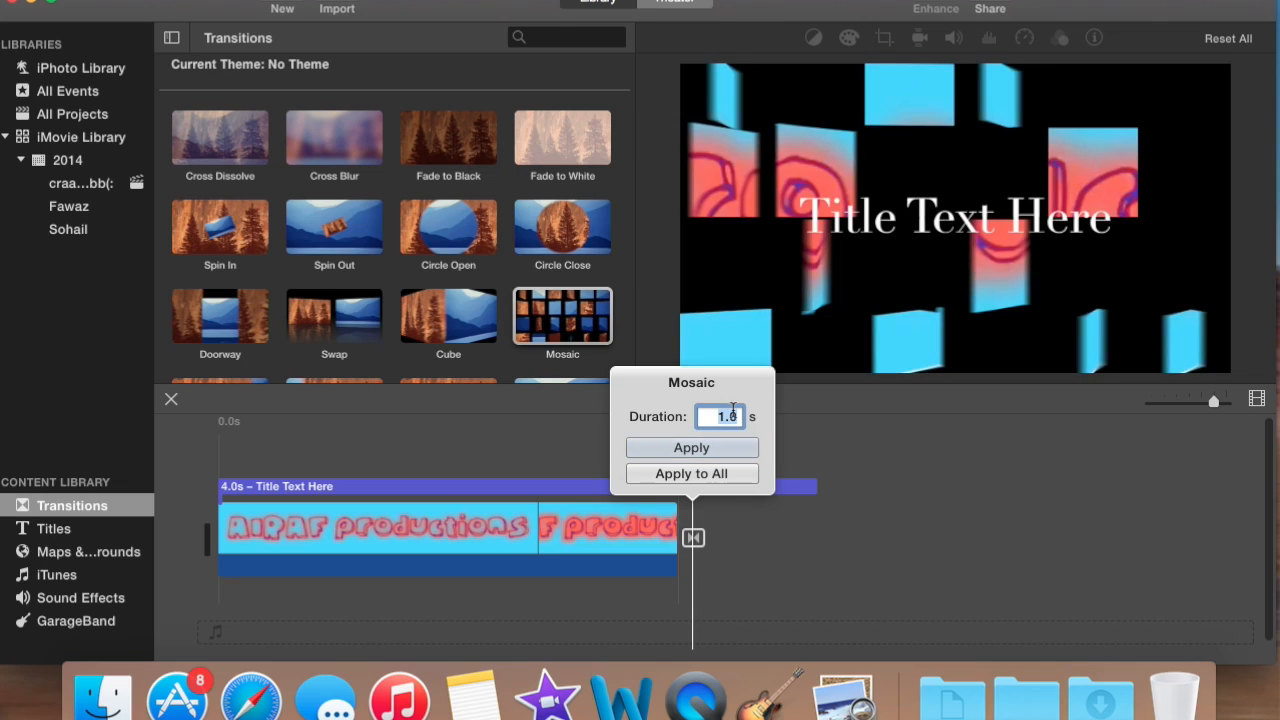
pyautogui.write('0.5')
pyautogui.press('BackSpace')
pyautogui.press('BackSpace')
pyautogui.press('BackSpace')
pyautogui.write('3.9')
pyautogui.press('BackSpace')
pyautogui.press('BackSpace')
pyautogui.press('BackSpace')
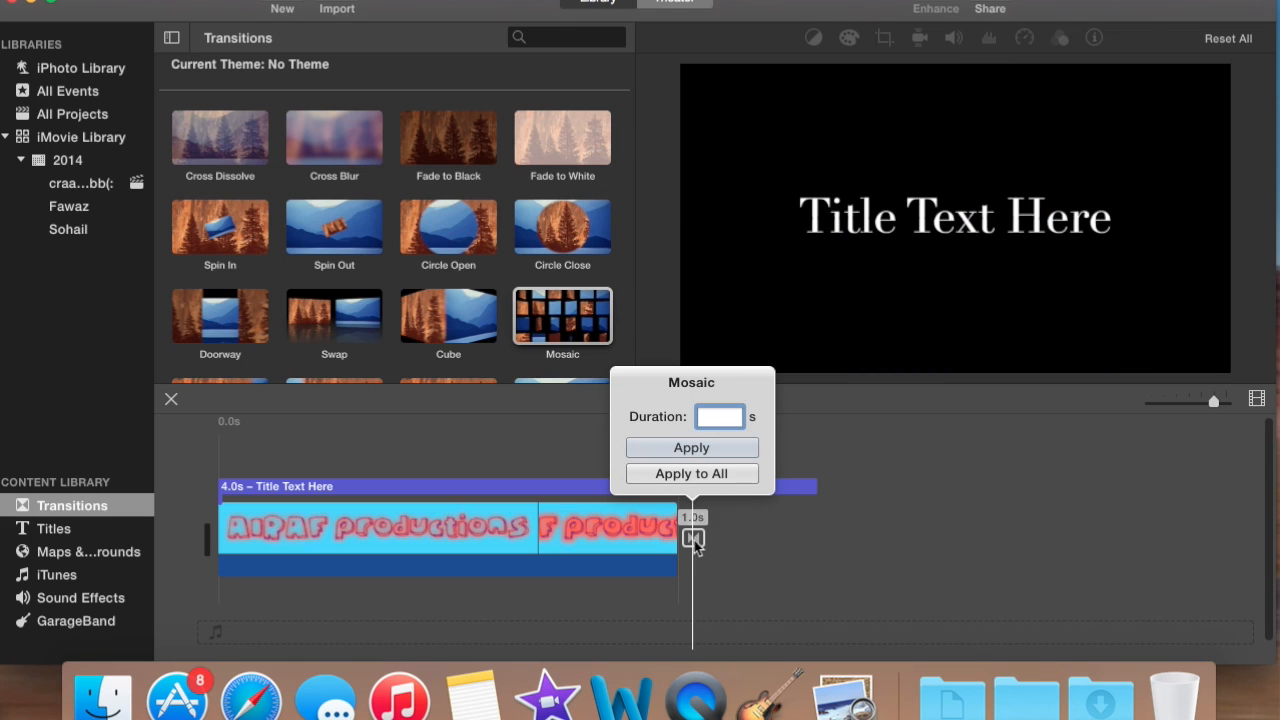
pyautogui.click(693, 452)
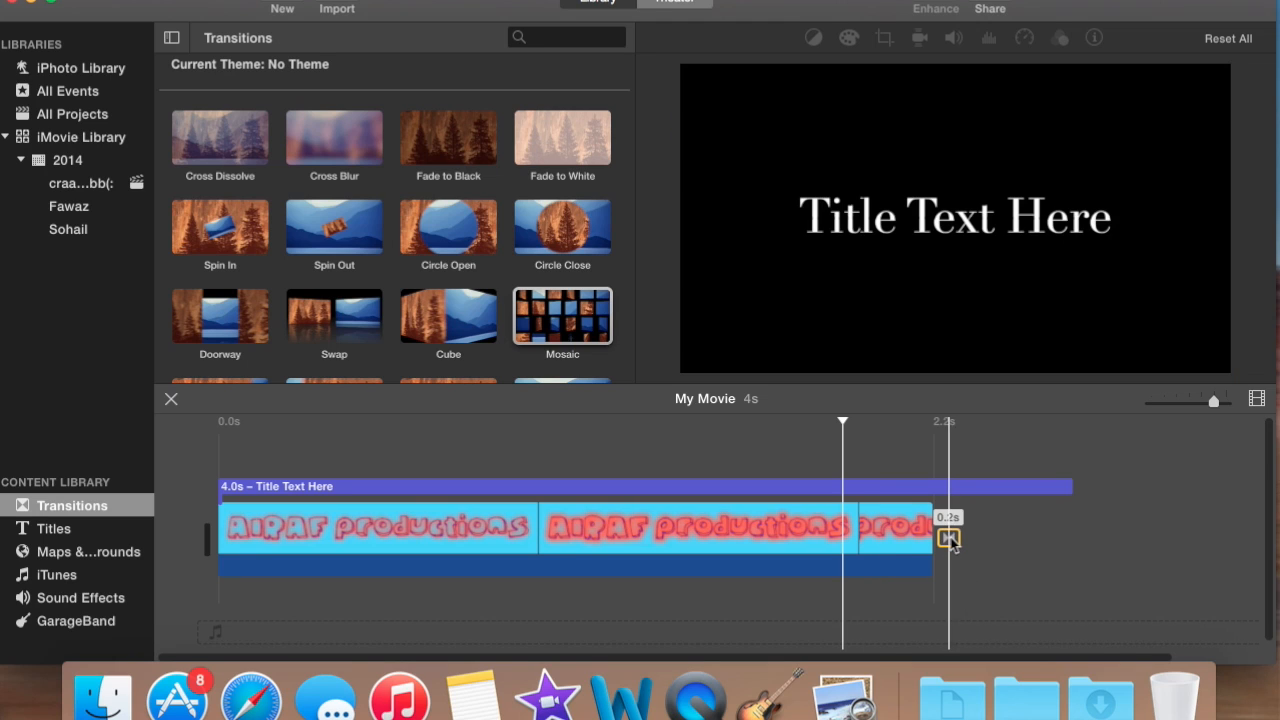
# Switch to Preview to review the What's New in iMovie feature list, then dismiss the document and return to iMovie
pyautogui.click(845, 692)
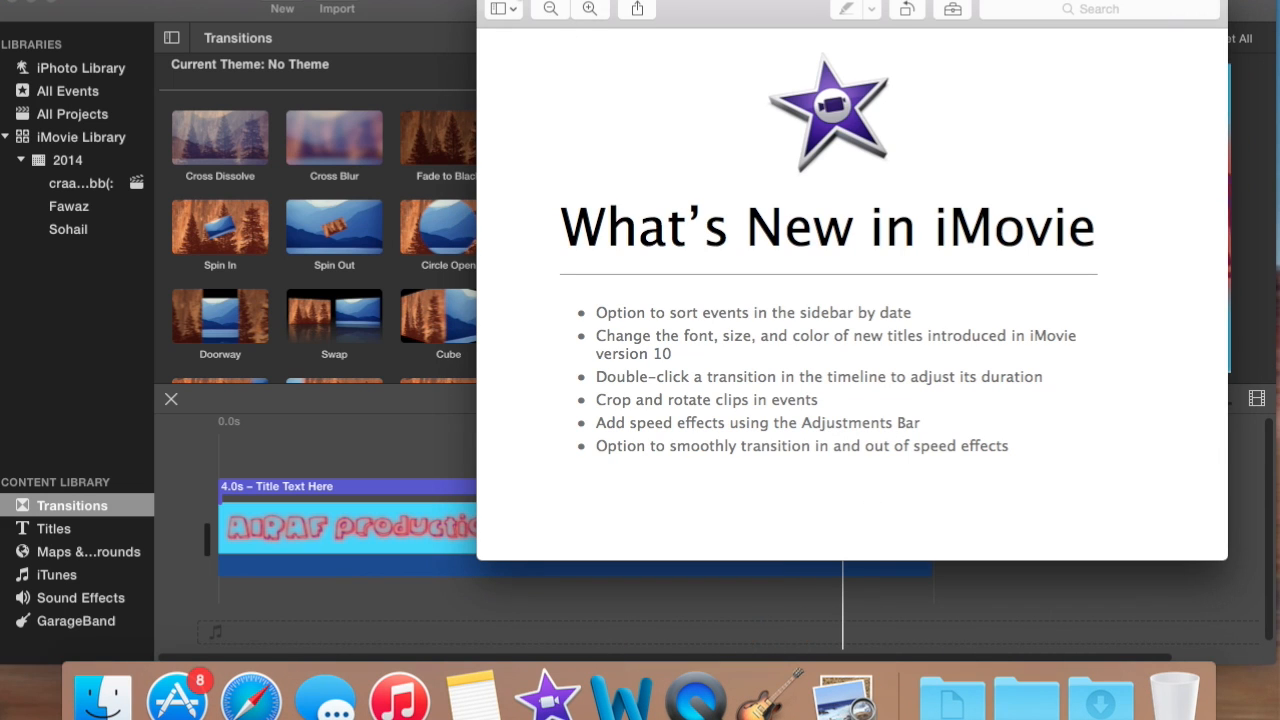
pyautogui.click(510, 0)
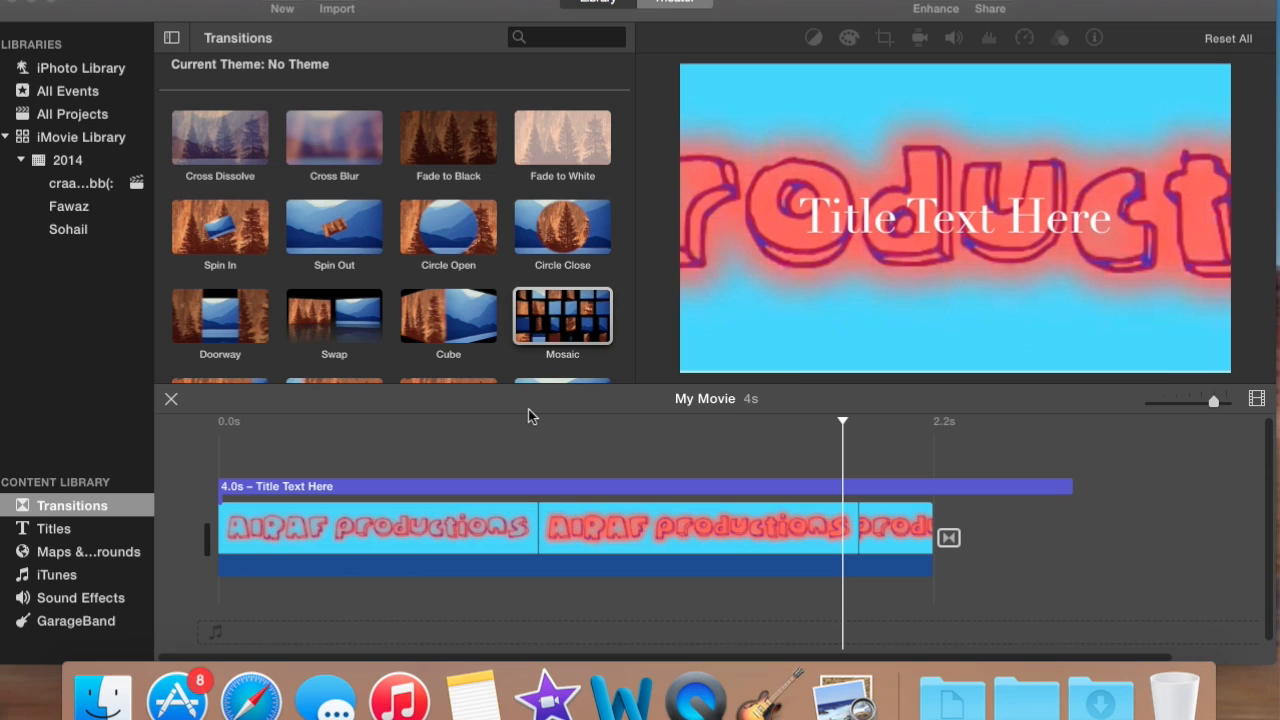